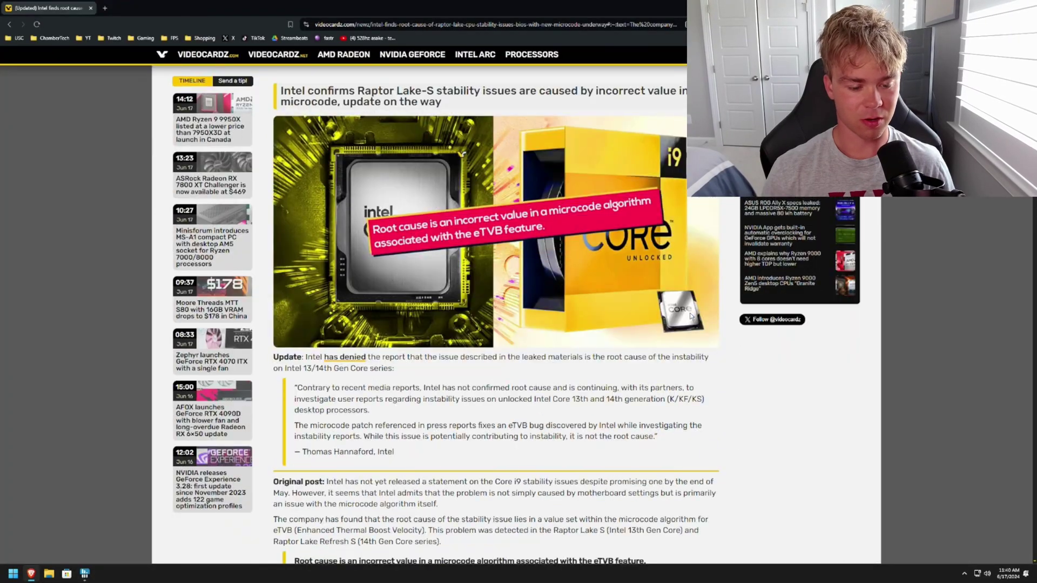
Scroll the VideoCardz article to Intel's failure analysis asking for microcode 0x125 BIOS updates by July 19.
{"action": "scroll", "coordinate": [691, 316], "scroll_direction": "down", "scroll_amount": 4}
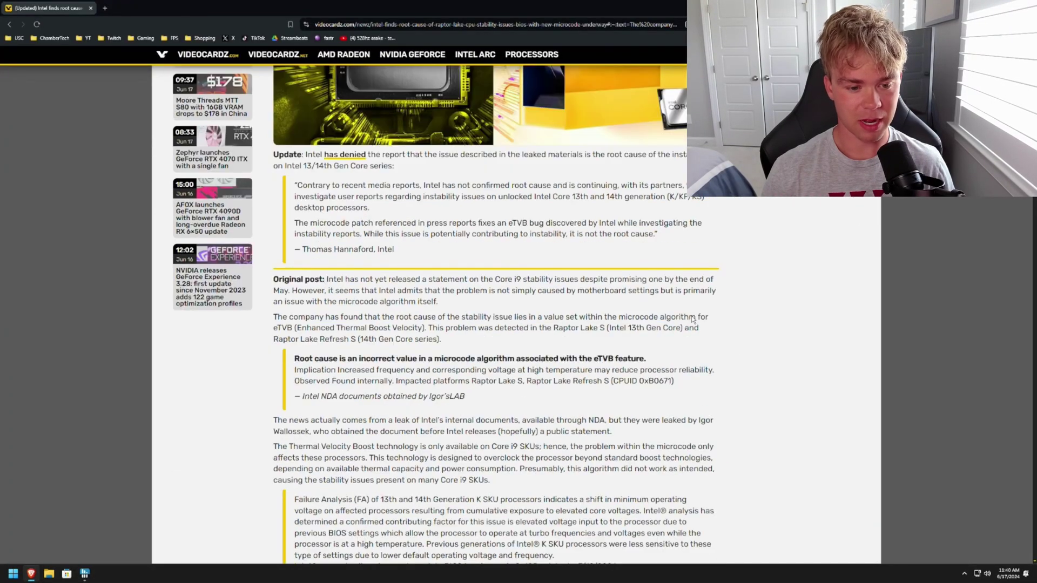
{"action": "scroll", "coordinate": [692, 319], "scroll_direction": "down", "scroll_amount": 3}
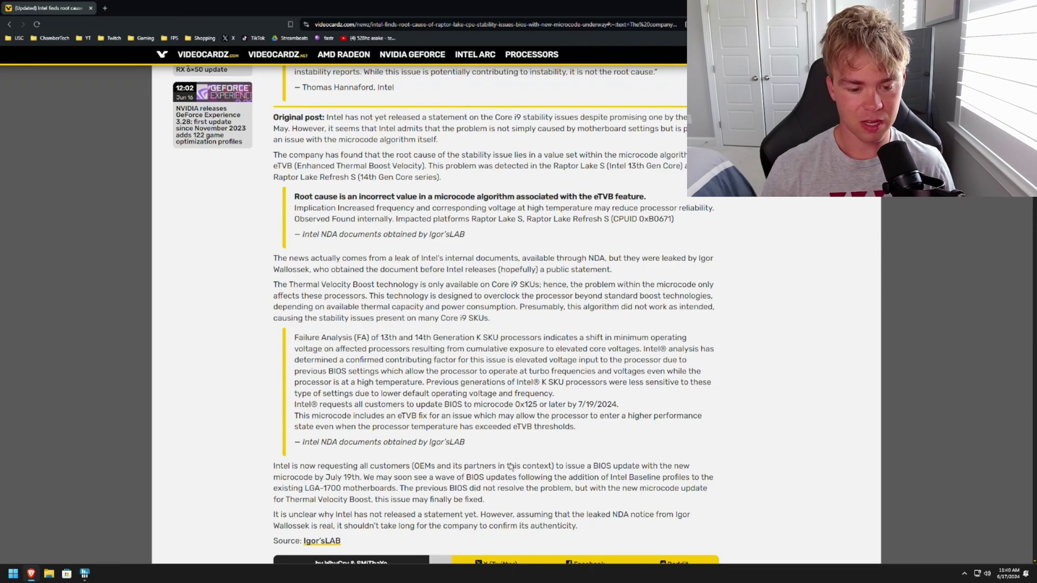
{"action": "scroll", "coordinate": [501, 459], "scroll_direction": "up", "scroll_amount": 5}
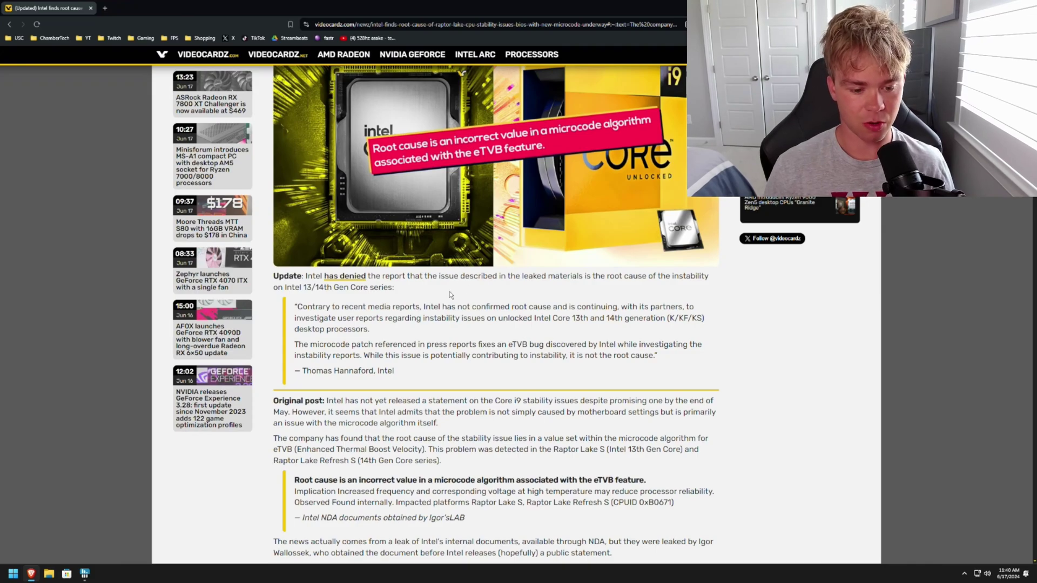
{"action": "scroll", "coordinate": [454, 287], "scroll_direction": "down", "scroll_amount": 3}
{"action": "scroll", "coordinate": [435, 372], "scroll_direction": "down", "scroll_amount": 3}
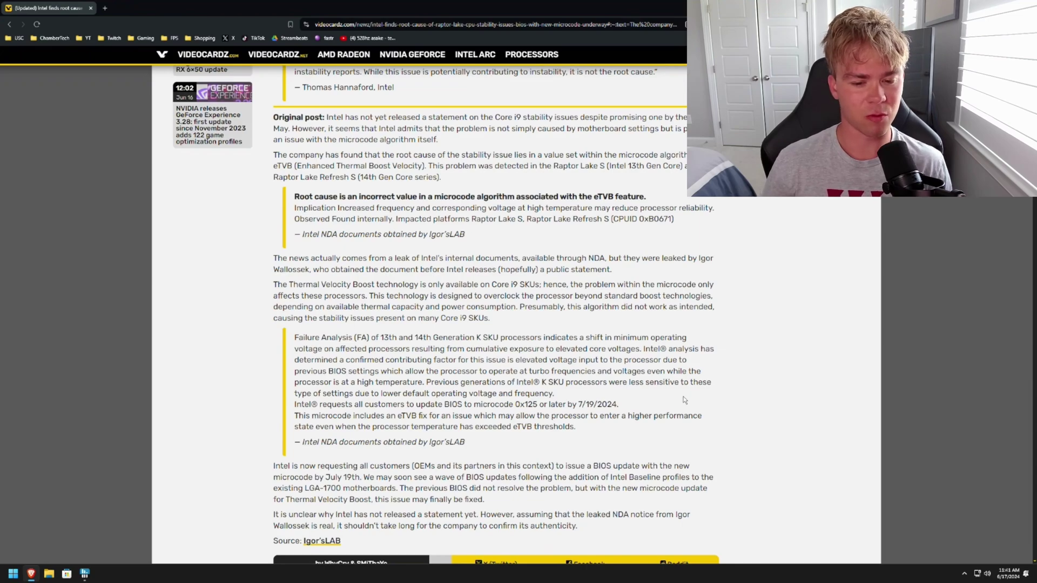
Search 14900ks in a new tab and open Intel's Core i9-14900KS specification page, zoomed in.
{"action": "left_click", "coordinate": [105, 7]}
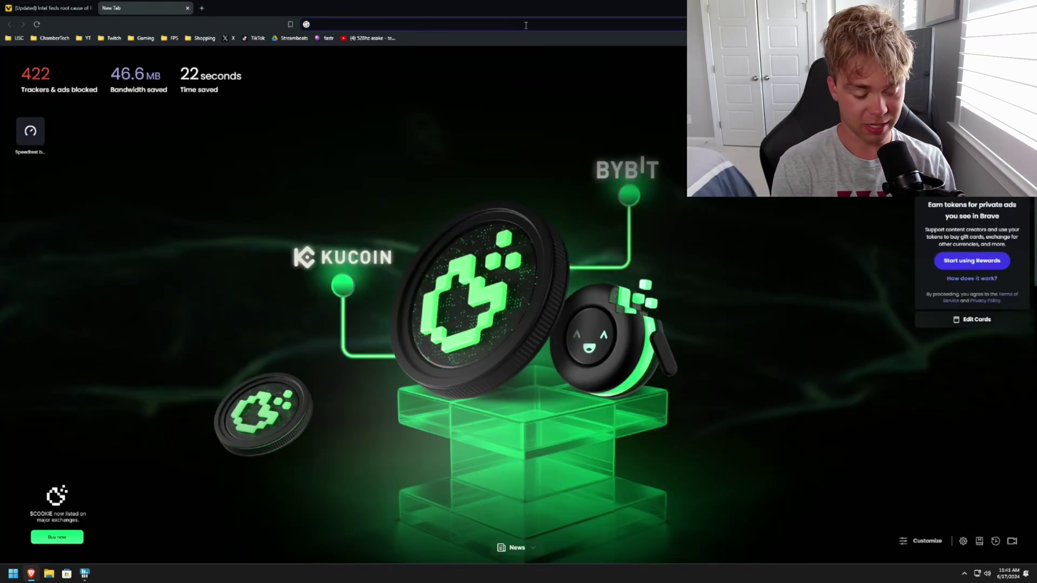
{"action": "type", "text": "14900ks"}
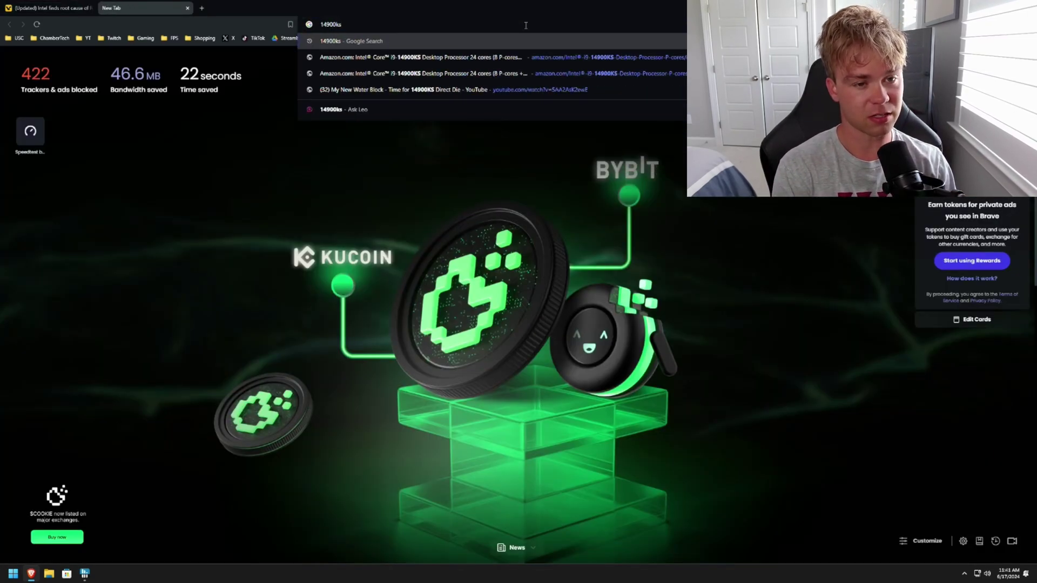
{"action": "key", "text": "Return"}
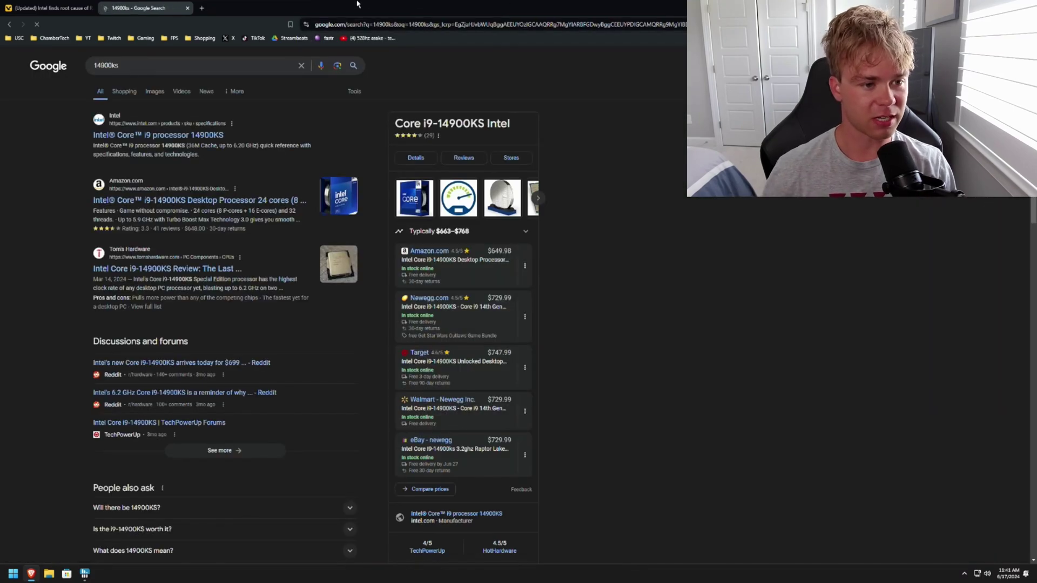
{"action": "left_click", "coordinate": [247, 165]}
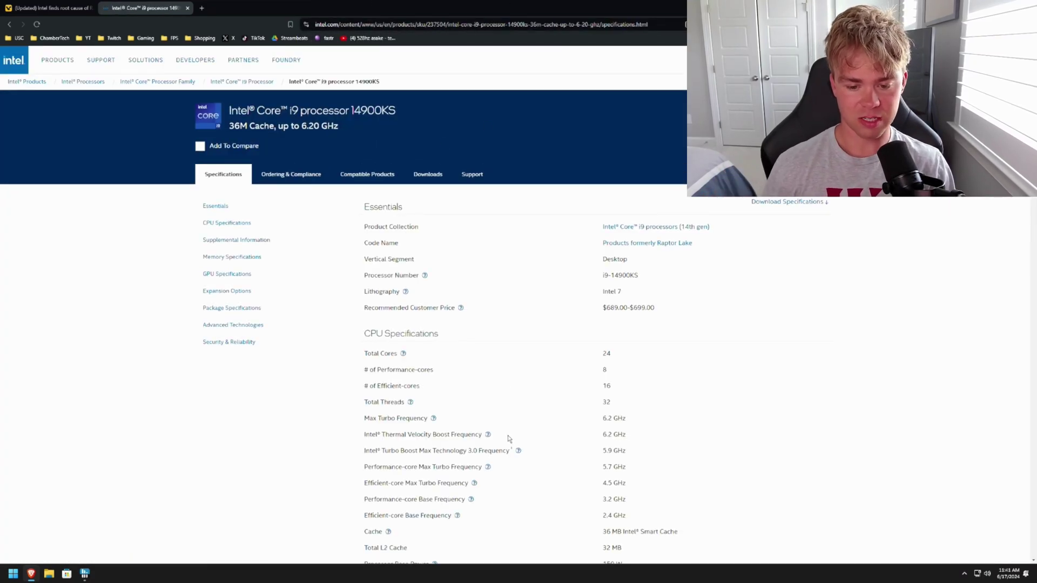
{"action": "key", "text": "ctrl+plus"}
{"action": "scroll", "coordinate": [510, 451], "scroll_direction": "down", "scroll_amount": 3}
{"action": "key", "text": "ctrl+plus"}
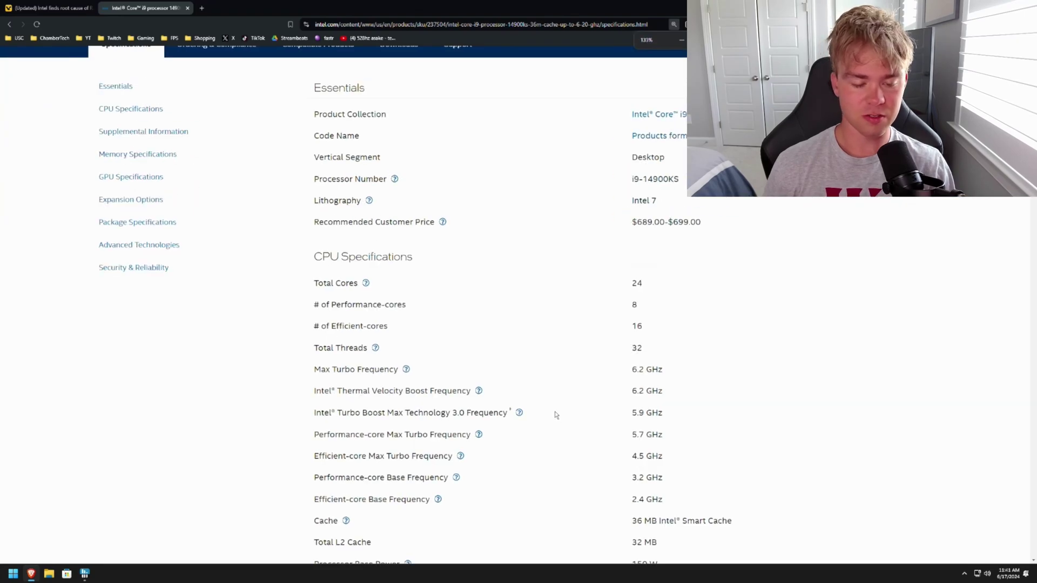
{"action": "scroll", "coordinate": [555, 415], "scroll_direction": "down", "scroll_amount": 1}
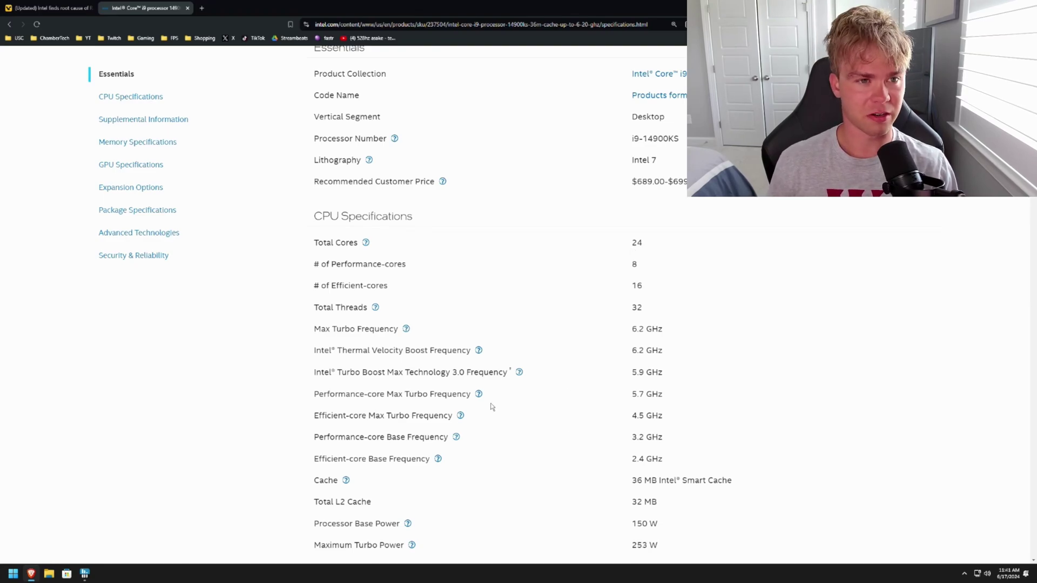
Search 14700k in a new tab and open Intel's i7-14700K specification page to its CPU specs.
{"action": "left_click", "coordinate": [201, 8]}
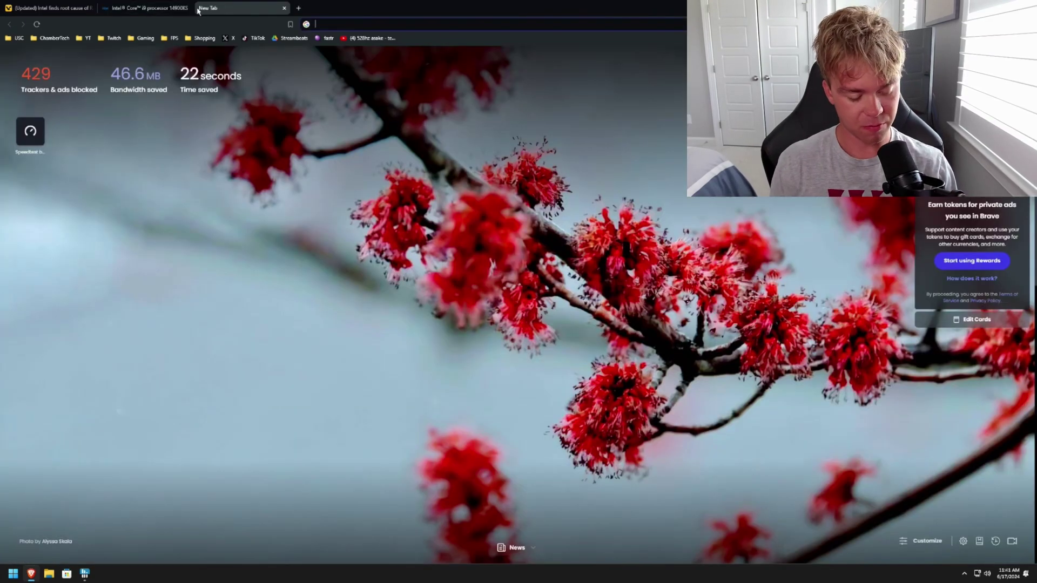
{"action": "type", "text": "14700k"}
{"action": "key", "text": "Return"}
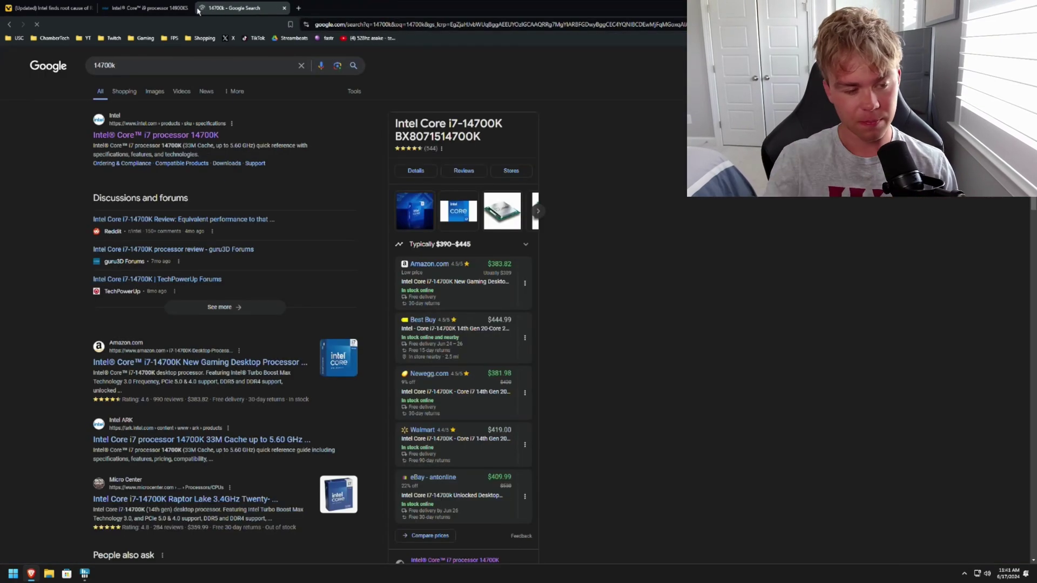
{"action": "left_click", "coordinate": [162, 133]}
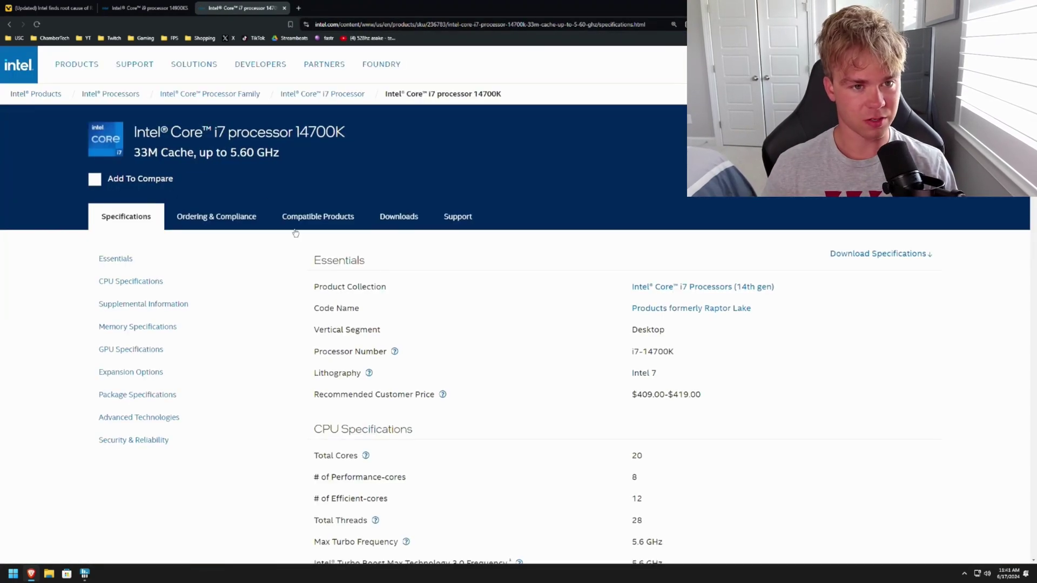
{"action": "scroll", "coordinate": [429, 367], "scroll_direction": "down", "scroll_amount": 2}
{"action": "scroll", "coordinate": [429, 368], "scroll_direction": "down", "scroll_amount": 2}
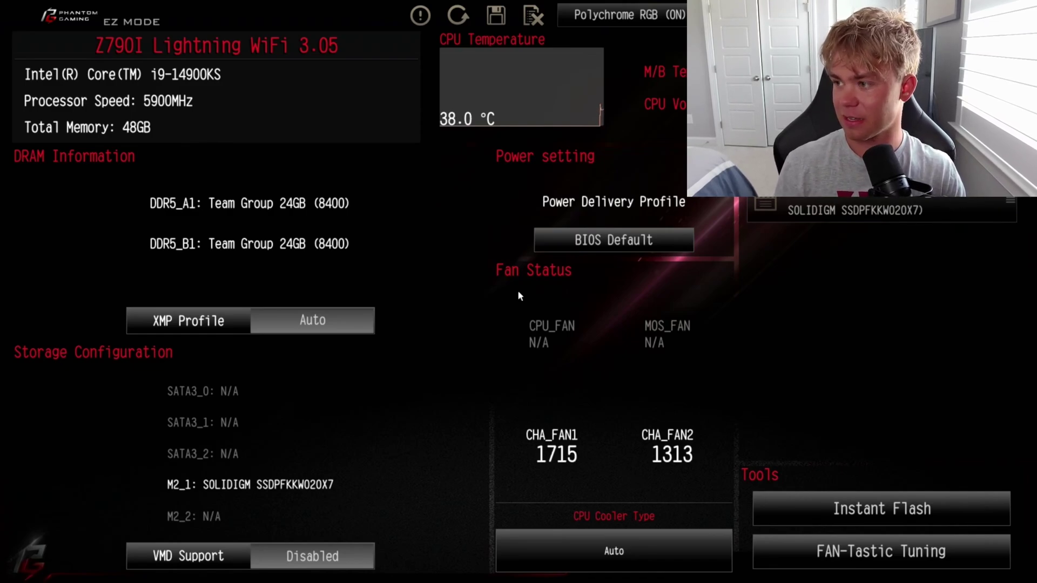
Switch to Advanced Mode and set Chassis Fan 1 Setting on the H/W Monitor page to Full Speed.
{"action": "key", "text": "F6"}
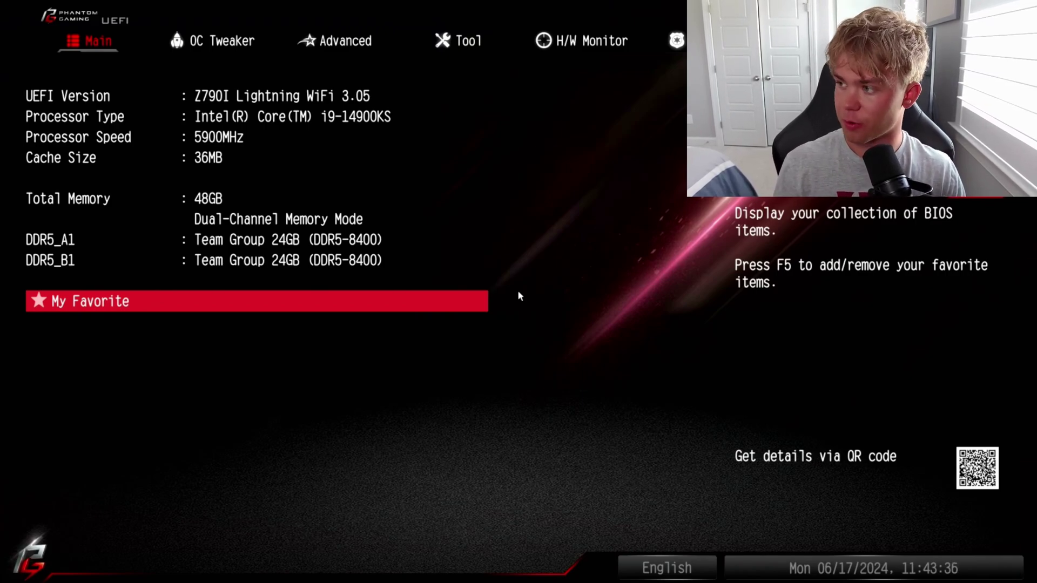
{"action": "key", "text": "Right"}
{"action": "key", "text": "Right"}
{"action": "key", "text": "Right"}
{"action": "key", "text": "Right"}
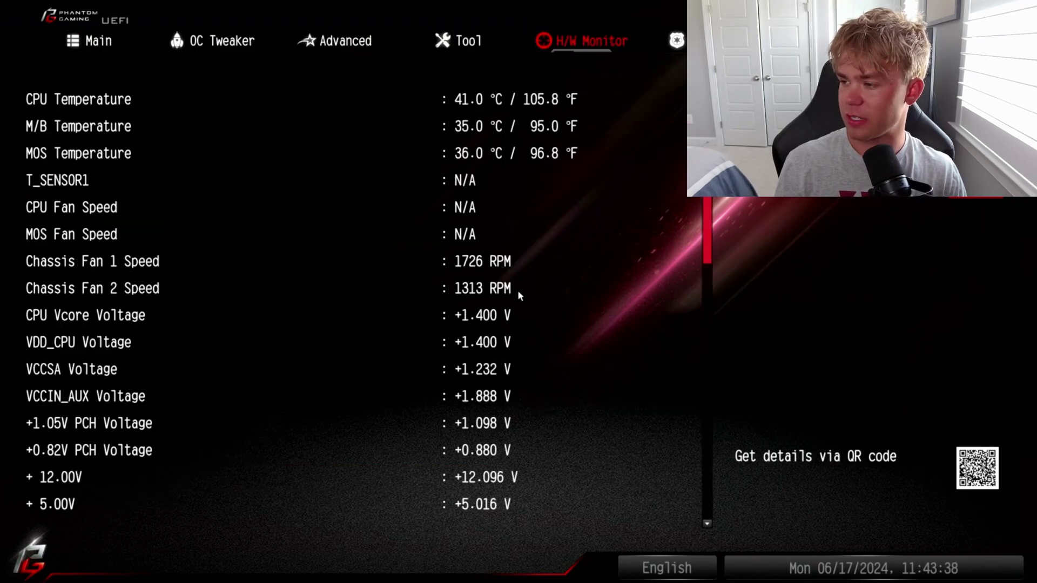
{"action": "scroll", "coordinate": [520, 295], "scroll_direction": "down", "scroll_amount": 2}
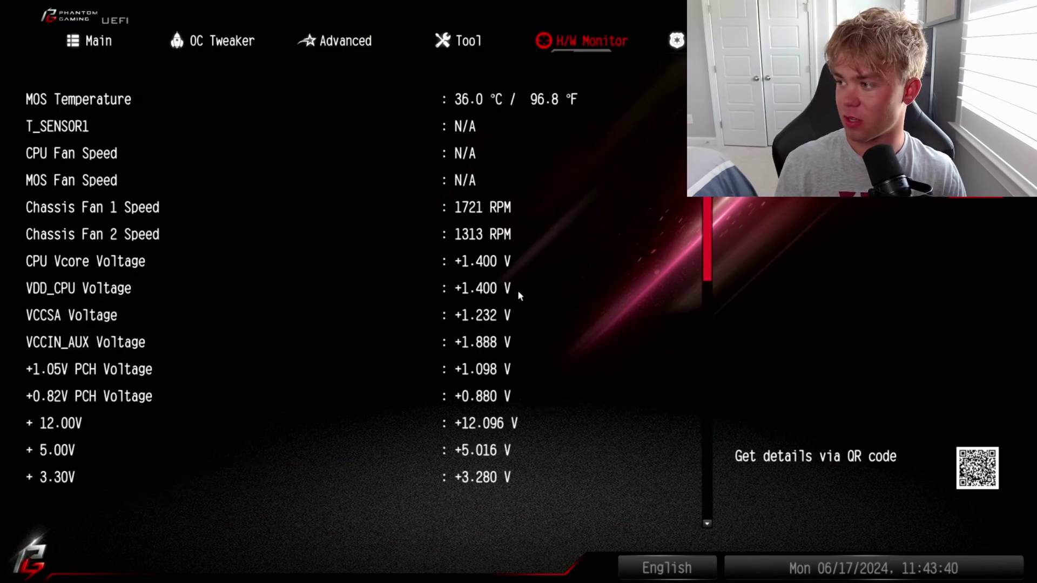
{"action": "scroll", "coordinate": [519, 295], "scroll_direction": "down", "scroll_amount": 4}
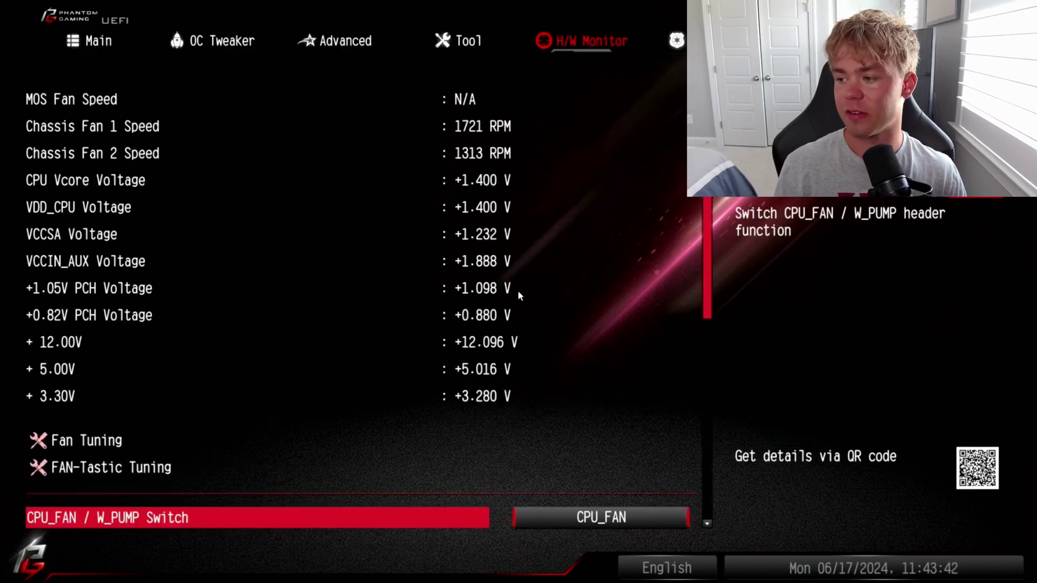
{"action": "scroll", "coordinate": [519, 296], "scroll_direction": "down", "scroll_amount": 3}
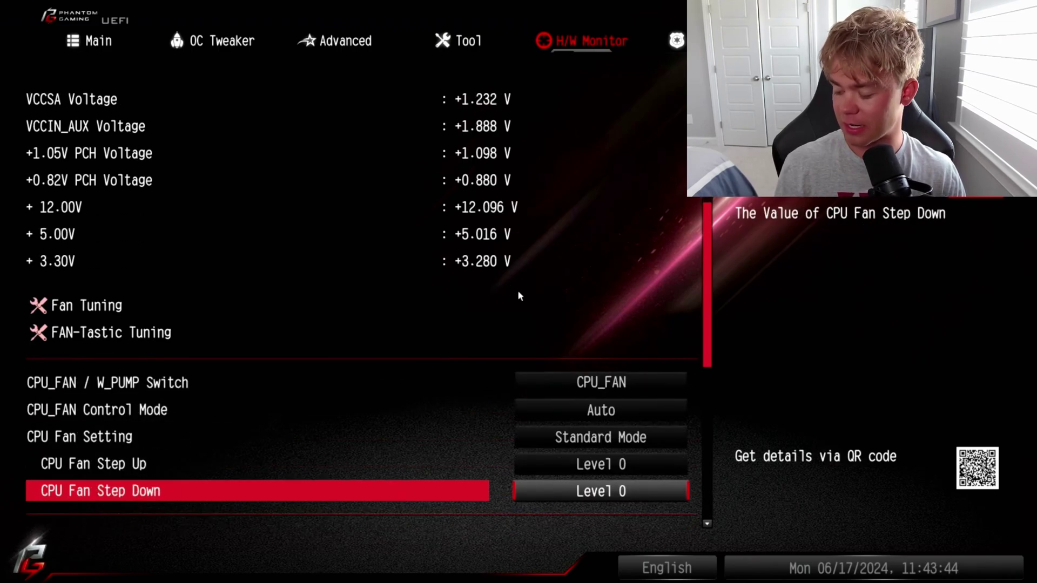
{"action": "scroll", "coordinate": [520, 295], "scroll_direction": "down", "scroll_amount": 2}
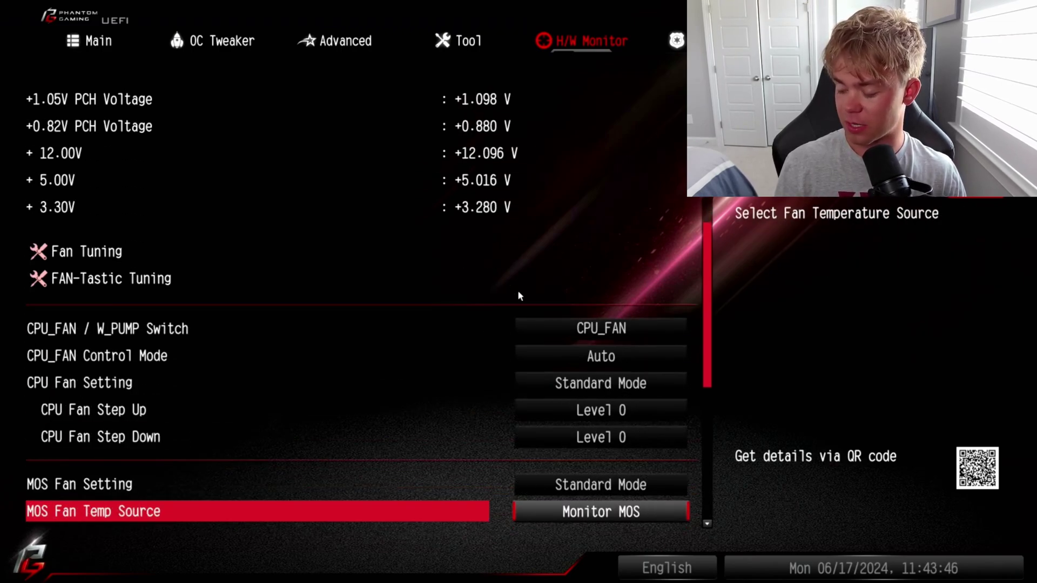
{"action": "scroll", "coordinate": [519, 296], "scroll_direction": "down", "scroll_amount": 5}
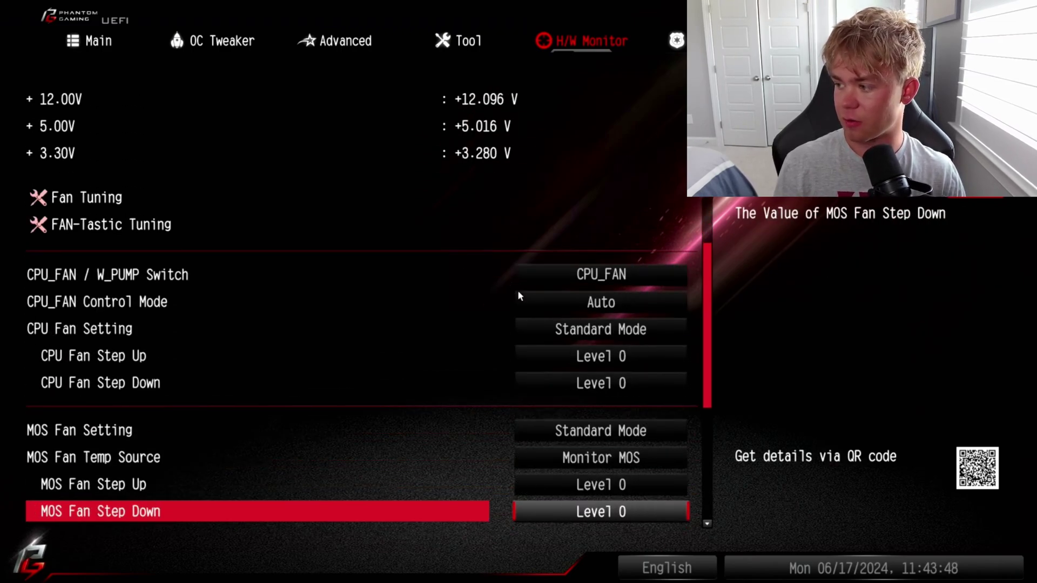
{"action": "scroll", "coordinate": [520, 296], "scroll_direction": "up", "scroll_amount": 2}
{"action": "key", "text": "Return"}
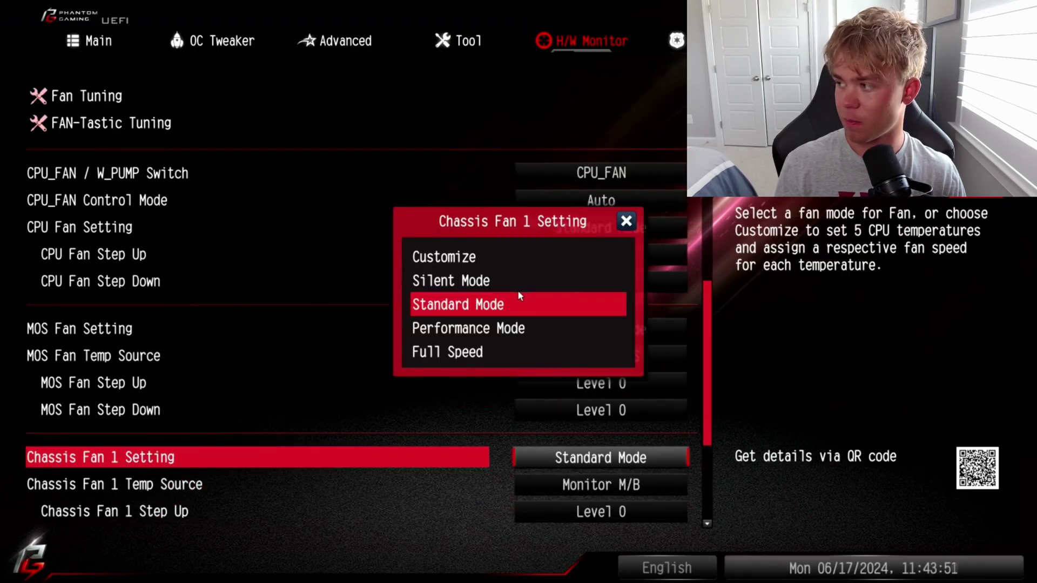
{"action": "scroll", "coordinate": [520, 295], "scroll_direction": "down", "scroll_amount": 2}
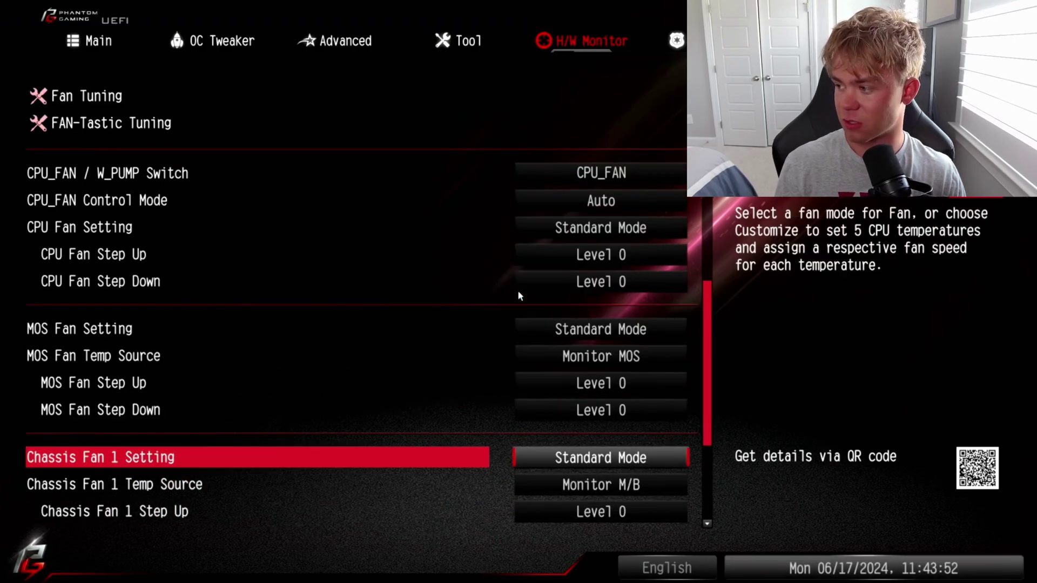
{"action": "key", "text": "Return"}
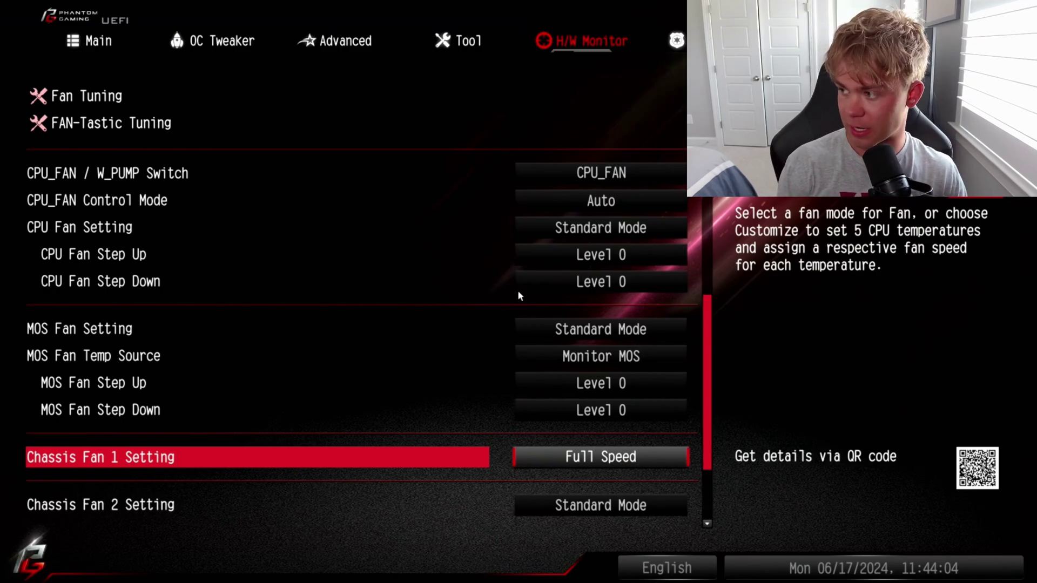
Disable Auto Driver Installer on the Tool page, then open Advanced > CPU Configuration.
{"action": "key", "text": "Up"}
{"action": "key", "text": "Up"}
{"action": "key", "text": "Up"}
{"action": "key", "text": "Up"}
{"action": "key", "text": "Up"}
{"action": "key", "text": "Up"}
{"action": "key", "text": "Up"}
{"action": "key", "text": "Left"}
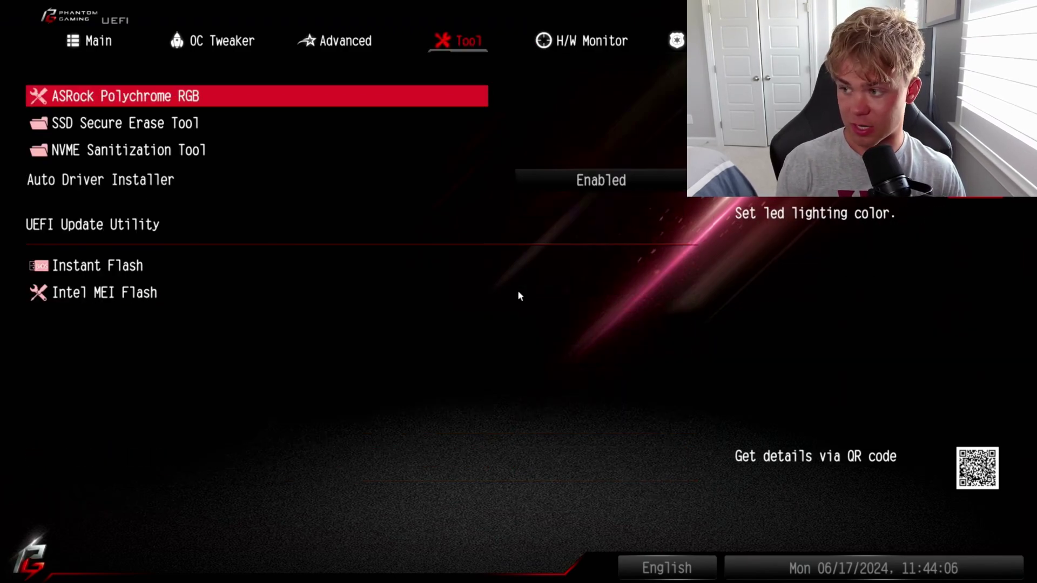
{"action": "key", "text": "Down"}
{"action": "key", "text": "Down"}
{"action": "key", "text": "Down"}
{"action": "key", "text": "Return"}
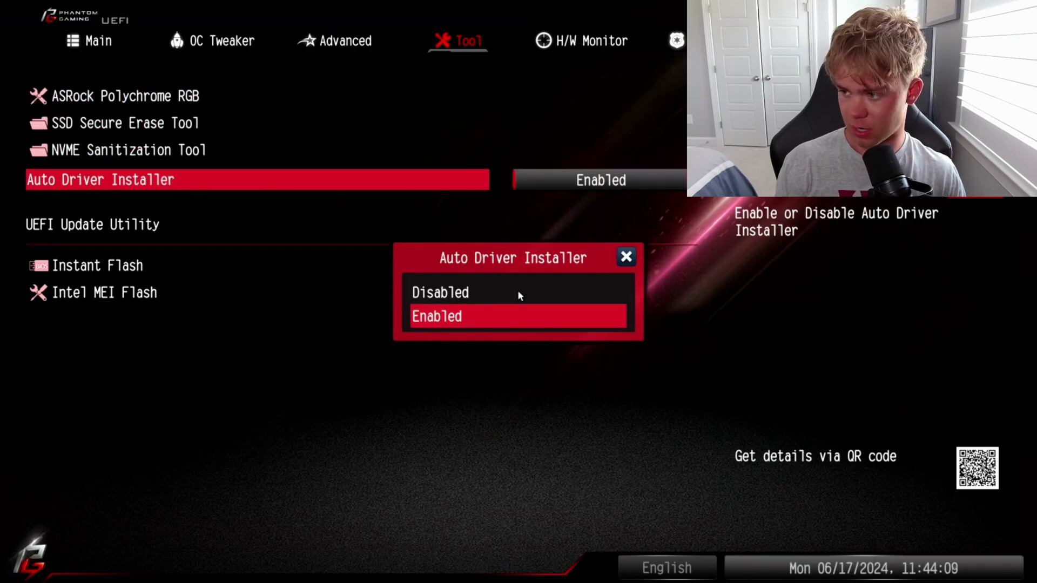
{"action": "key", "text": "Up"}
{"action": "key", "text": "Return"}
{"action": "key", "text": "Left"}
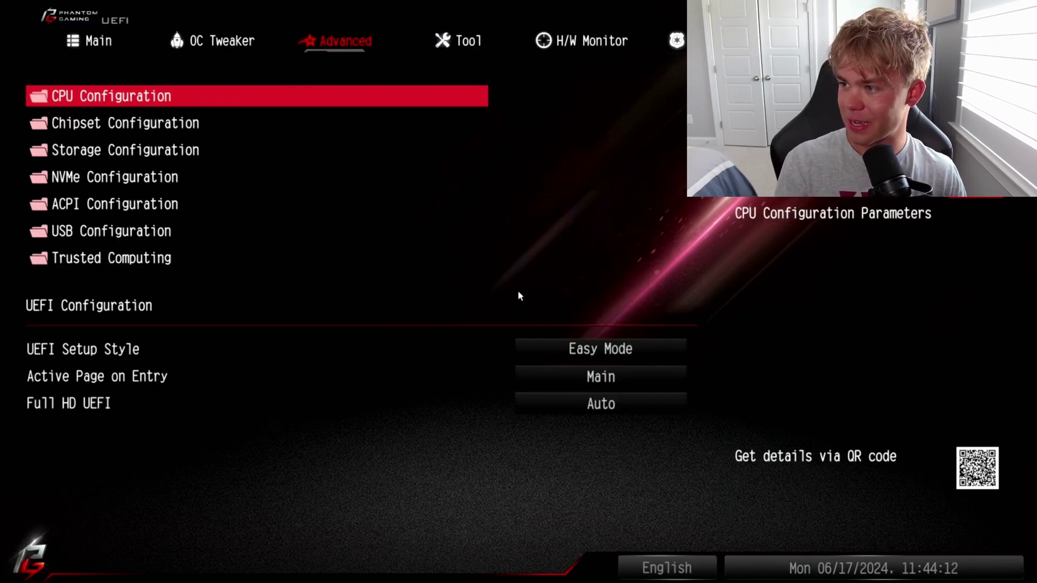
{"action": "key", "text": "Return"}
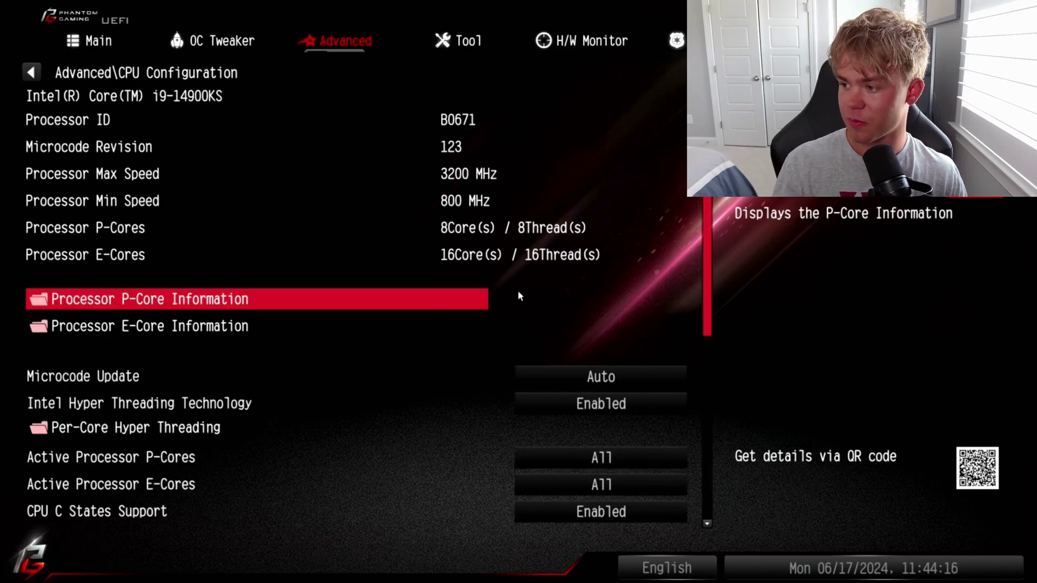
Review the Microcode Update options, including 0x11F, and keep it on Auto.
{"action": "key", "text": "Down"}
{"action": "key", "text": "Down"}
{"action": "key", "text": "Down"}
{"action": "key", "text": "Up"}
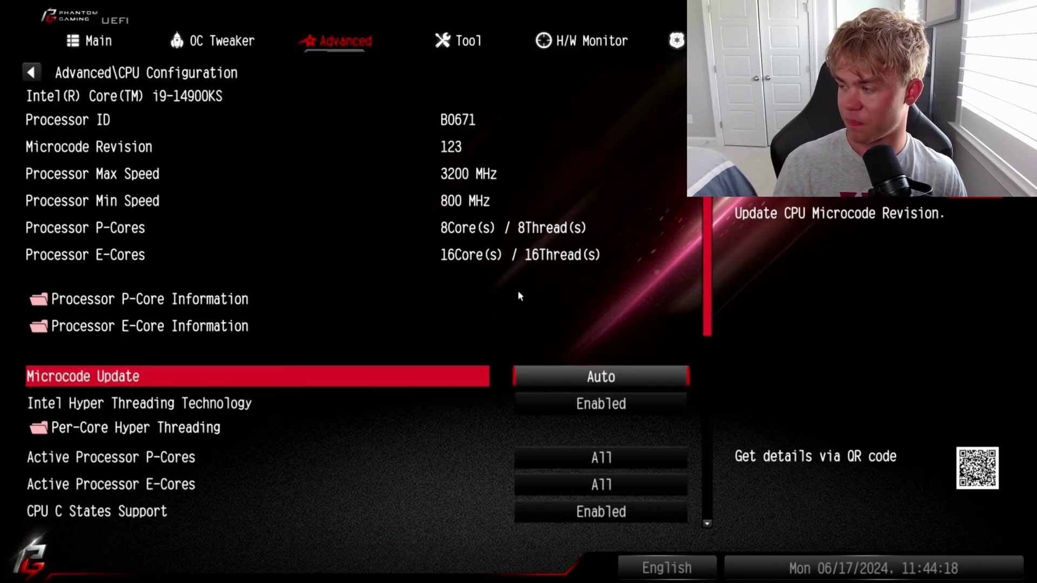
{"action": "key", "text": "Return"}
{"action": "key", "text": "Down"}
{"action": "key", "text": "Up"}
{"action": "key", "text": "Down"}
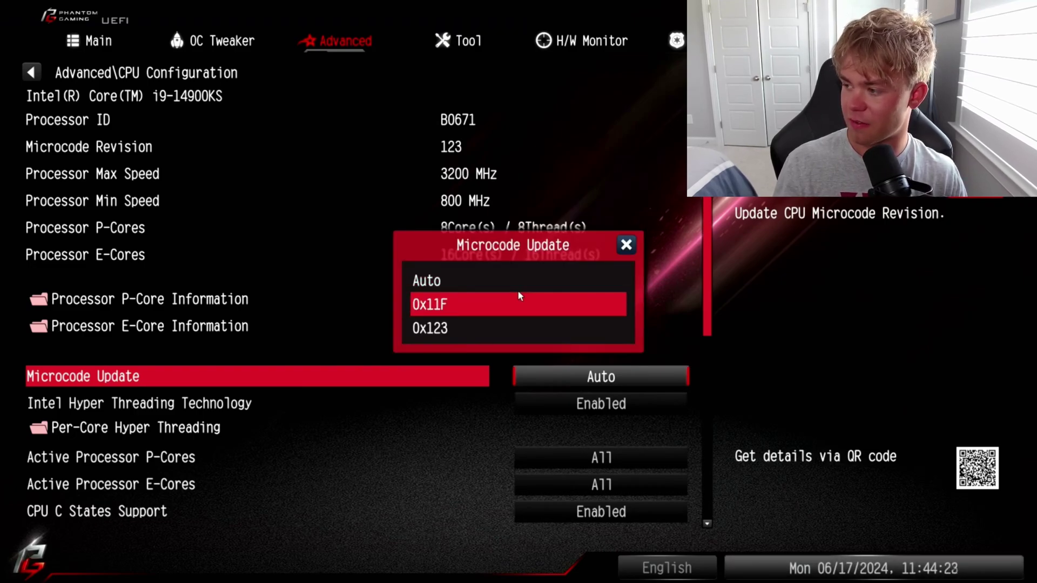
{"action": "key", "text": "Down"}
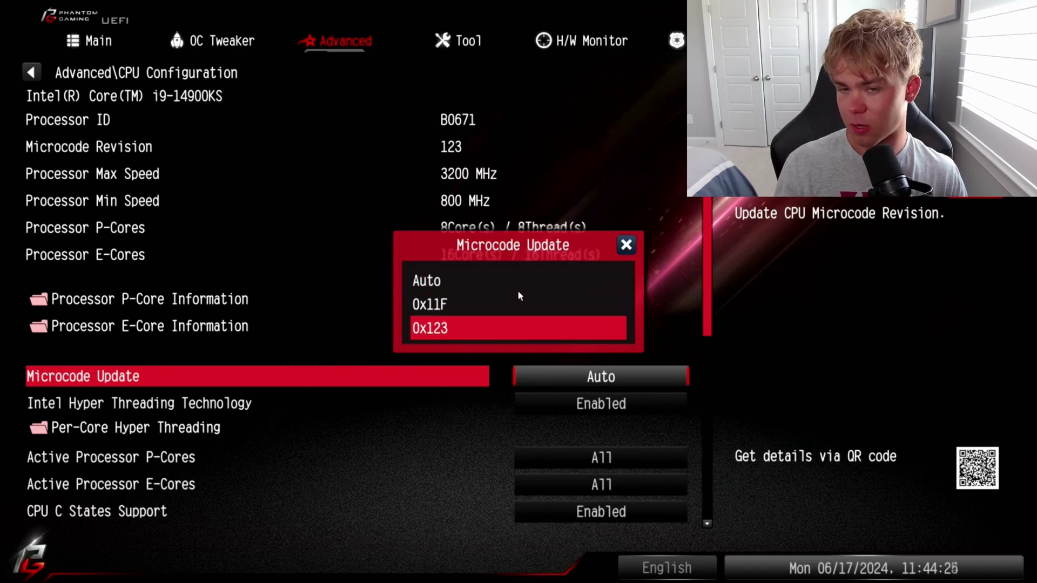
{"action": "key", "text": "Up"}
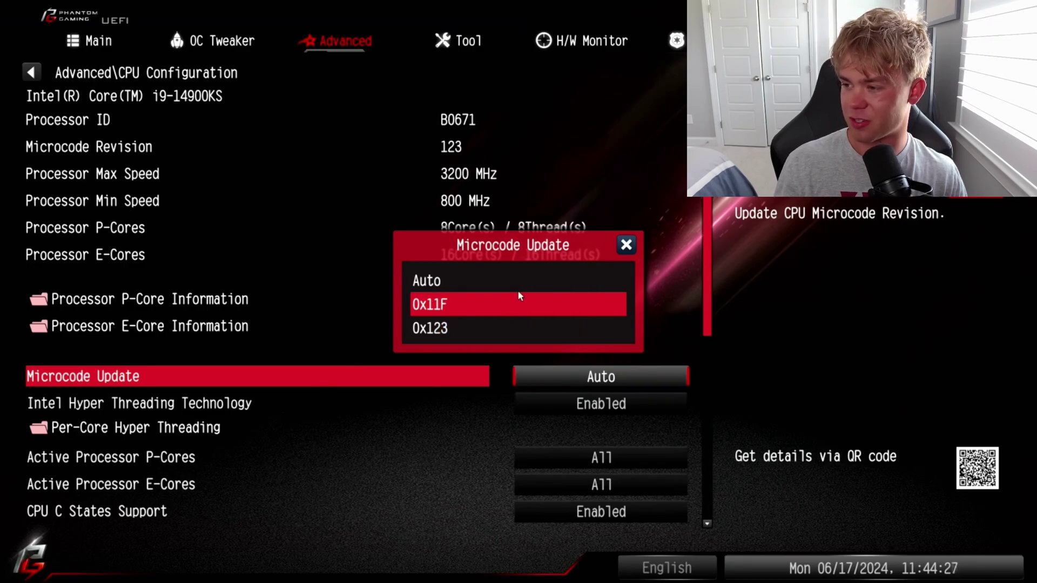
{"action": "key", "text": "Up"}
{"action": "key", "text": "Return"}
Set Intel Hyper Threading Technology to Disabled.
{"action": "key", "text": "Down"}
{"action": "key", "text": "Up"}
{"action": "key", "text": "Down"}
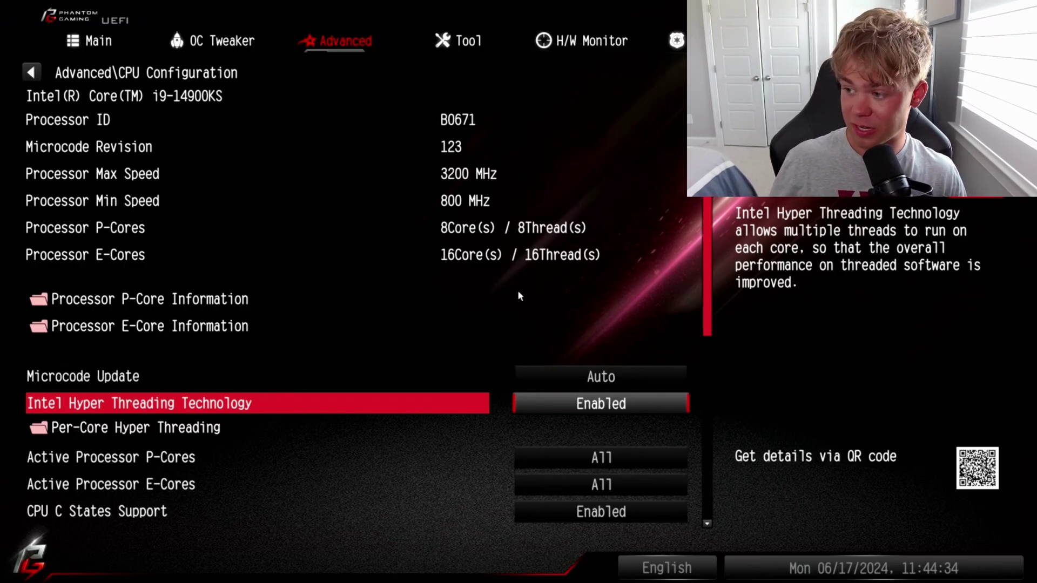
{"action": "key", "text": "Return"}
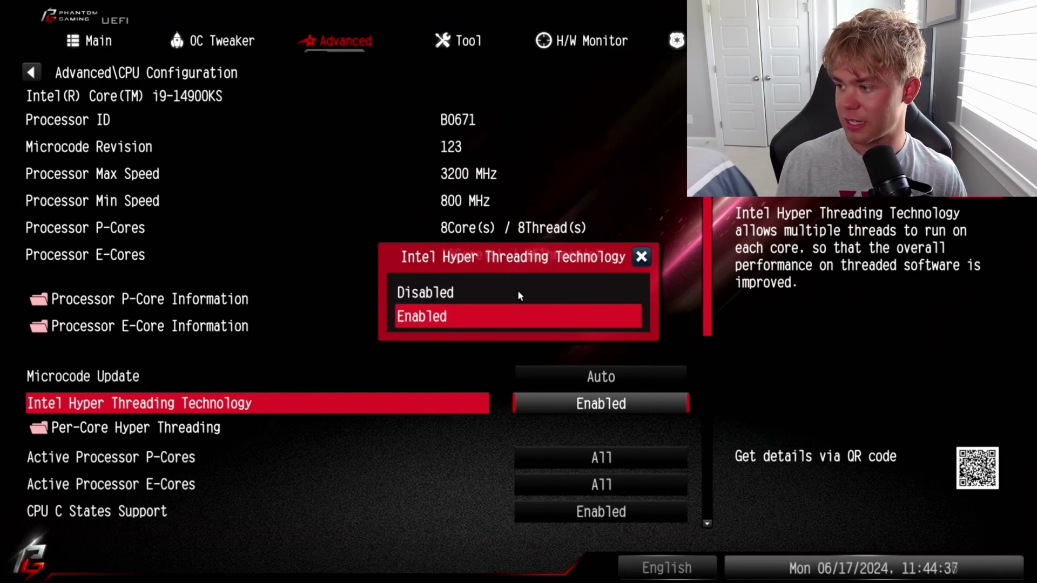
{"action": "key", "text": "Up"}
{"action": "key", "text": "Return"}
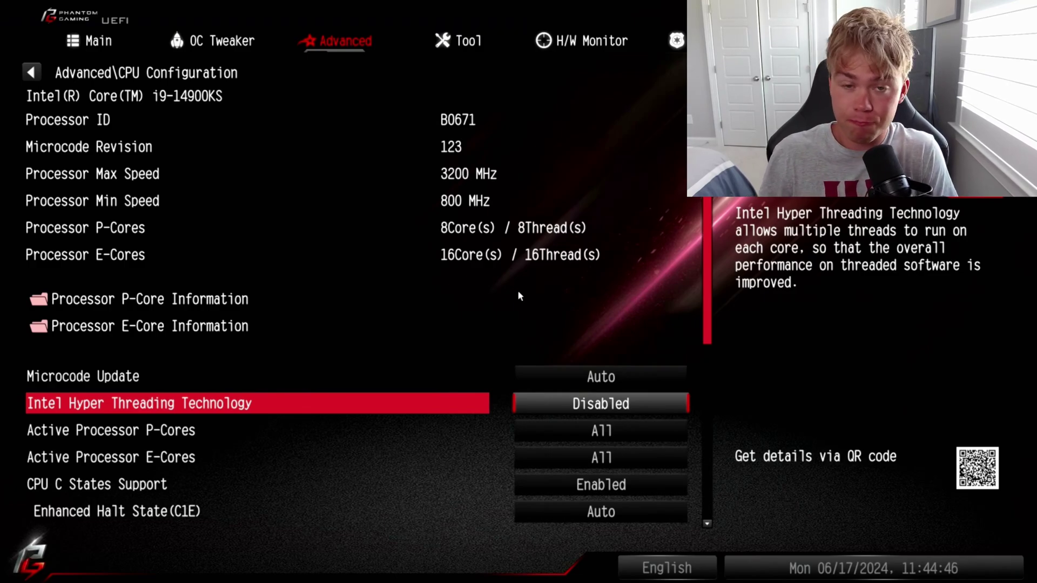
Set Intel Virtualization Technology to Disabled, leaving the C-state settings unchanged.
{"action": "key", "text": "Down"}
{"action": "key", "text": "Down"}
{"action": "key", "text": "Down"}
{"action": "key", "text": "Down"}
{"action": "key", "text": "Down"}
{"action": "key", "text": "Down"}
{"action": "key", "text": "Down"}
{"action": "key", "text": "Down"}
{"action": "key", "text": "Down"}
{"action": "key", "text": "Down"}
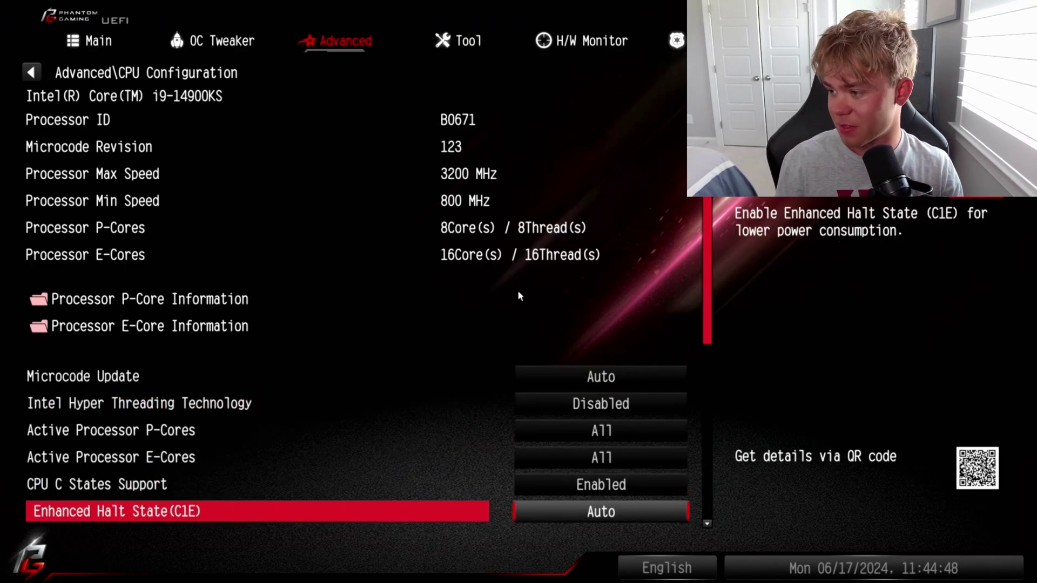
{"action": "key", "text": "Up"}
{"action": "key", "text": "Up"}
{"action": "key", "text": "Up"}
{"action": "key", "text": "Up"}
{"action": "key", "text": "Up"}
{"action": "key", "text": "Up"}
{"action": "key", "text": "Up"}
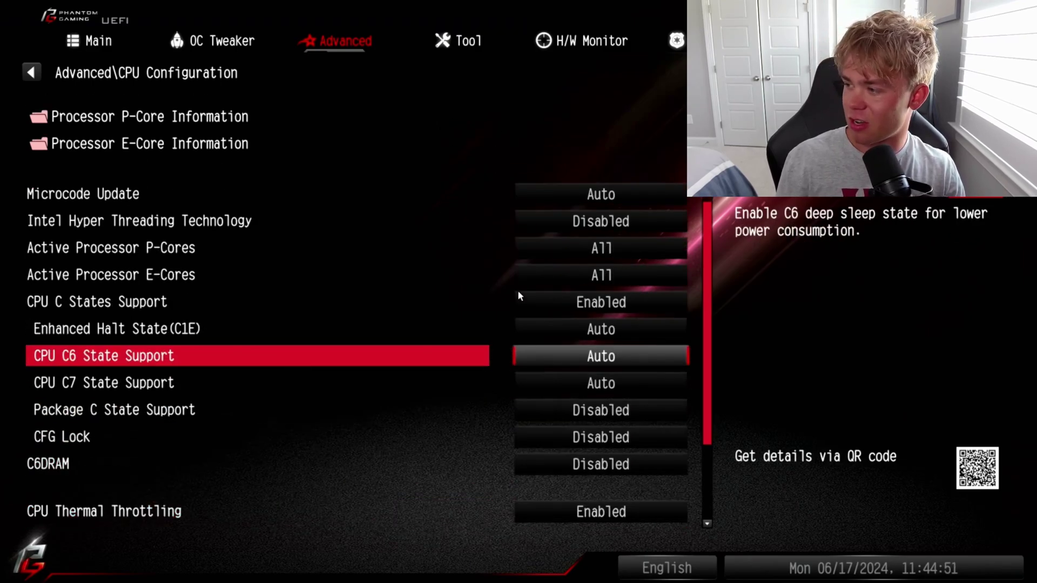
{"action": "key", "text": "Down"}
{"action": "key", "text": "Down"}
{"action": "key", "text": "Down"}
{"action": "key", "text": "Up"}
{"action": "key", "text": "Up"}
{"action": "key", "text": "Up"}
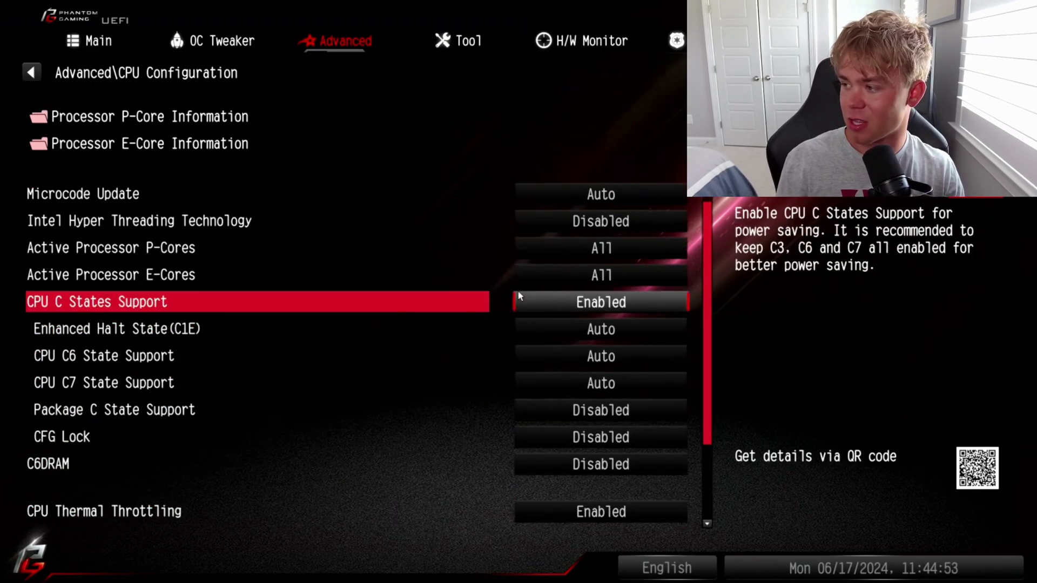
{"action": "key", "text": "Down"}
{"action": "key", "text": "Down"}
{"action": "key", "text": "Down"}
{"action": "key", "text": "Down"}
{"action": "key", "text": "Down"}
{"action": "key", "text": "Down"}
{"action": "key", "text": "Down"}
{"action": "key", "text": "Down"}
{"action": "key", "text": "Down"}
{"action": "key", "text": "Down"}
{"action": "key", "text": "Down"}
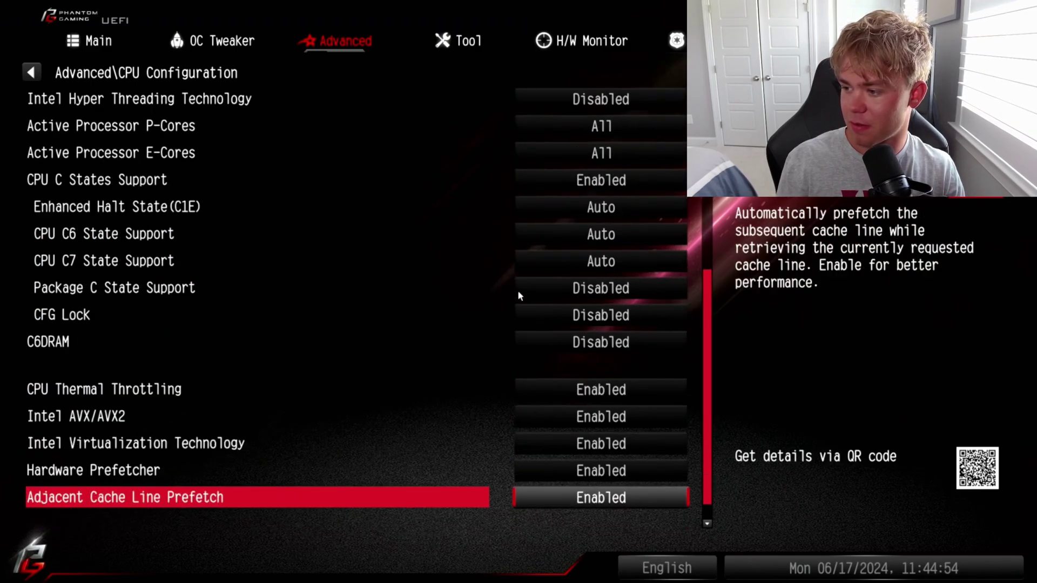
{"action": "key", "text": "Up"}
{"action": "key", "text": "Up"}
{"action": "key", "text": "Up"}
{"action": "key", "text": "Up"}
{"action": "key", "text": "Down"}
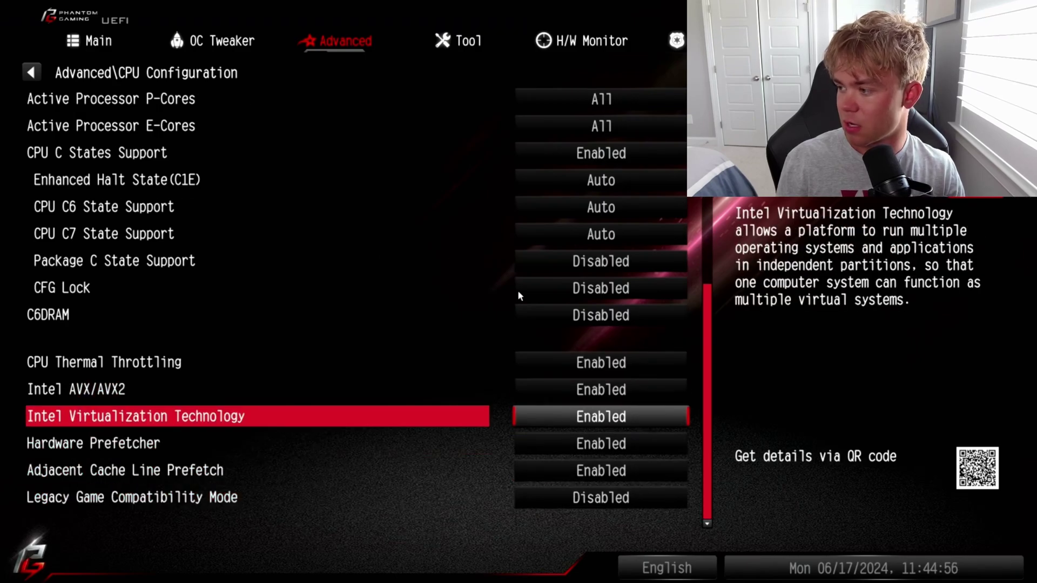
{"action": "key", "text": "Return"}
{"action": "key", "text": "Up"}
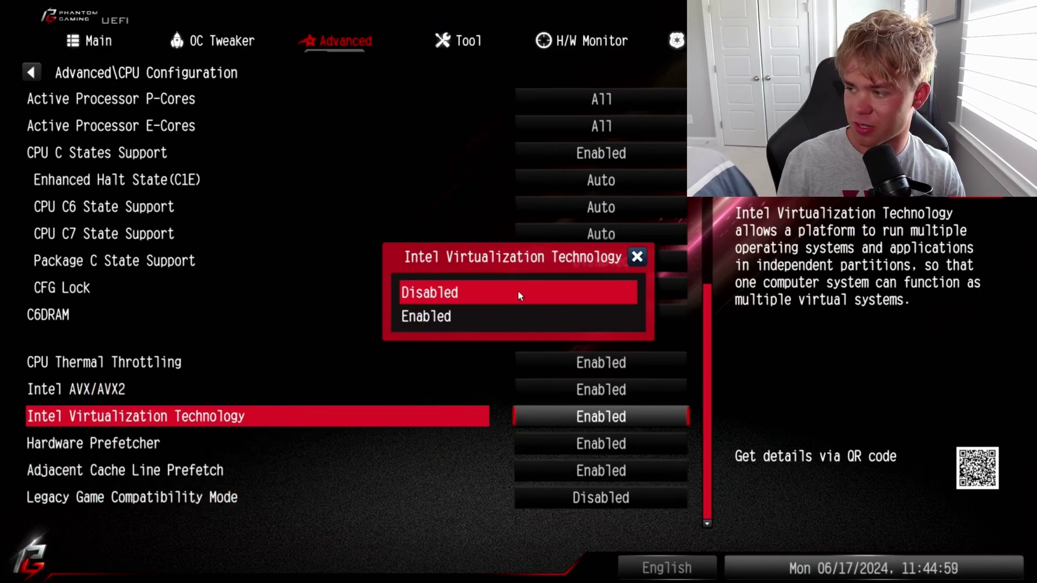
{"action": "key", "text": "Return"}
Review the remaining CPU settings, glance at Chipset Configuration, and return to the Advanced list.
{"action": "key", "text": "Up"}
{"action": "key", "text": "Up"}
{"action": "key", "text": "Down"}
{"action": "key", "text": "Down"}
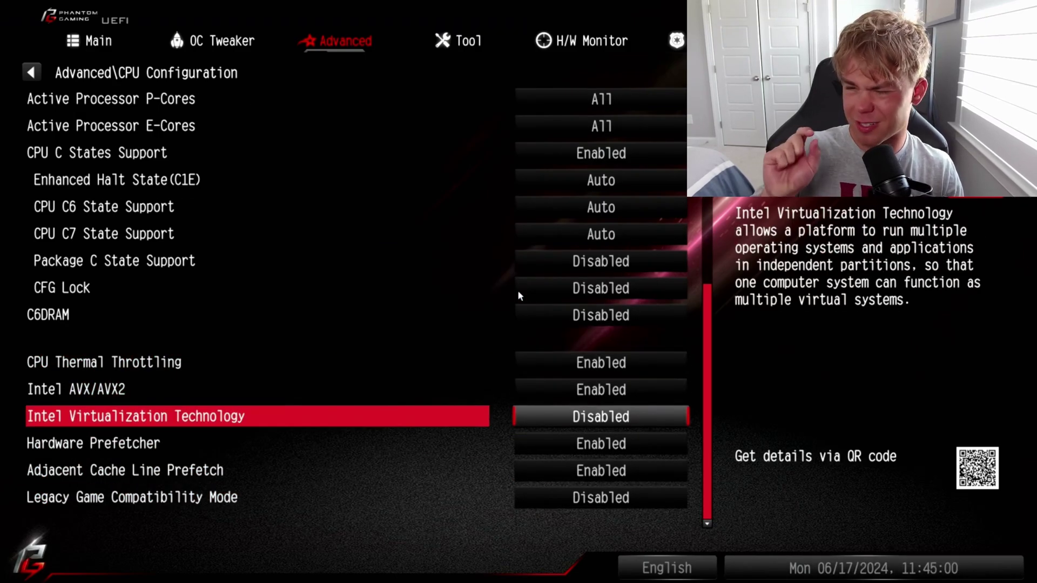
{"action": "key", "text": "Up"}
{"action": "key", "text": "Up"}
{"action": "key", "text": "Down"}
{"action": "key", "text": "Down"}
{"action": "key", "text": "Down"}
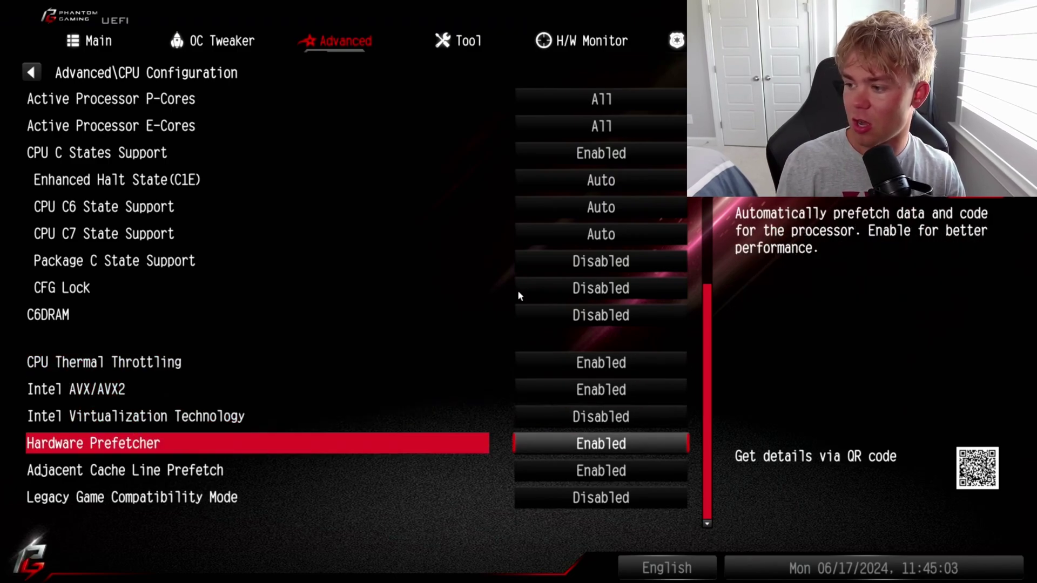
{"action": "key", "text": "Down"}
{"action": "key", "text": "Down"}
{"action": "key", "text": "Escape"}
{"action": "key", "text": "Down"}
{"action": "key", "text": "Return"}
{"action": "key", "text": "Escape"}
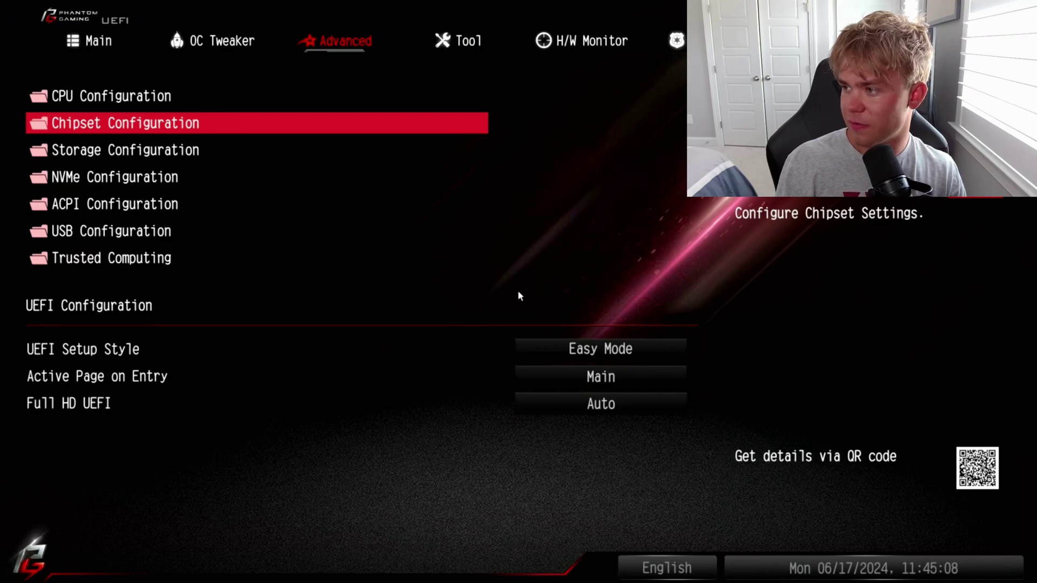
In OC Tweaker CPU Configuration, set CPU P-Core Ratio to All Core with a value of 59.
{"action": "key", "text": "Left"}
{"action": "key", "text": "Up"}
{"action": "key", "text": "Up"}
{"action": "key", "text": "Up"}
{"action": "key", "text": "Up"}
{"action": "key", "text": "Return"}
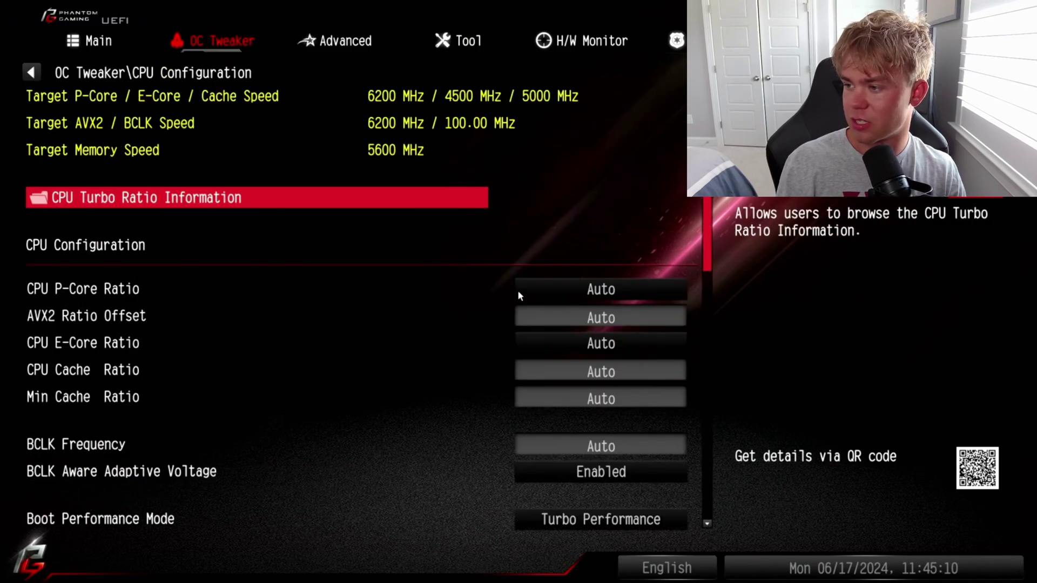
{"action": "key", "text": "Down"}
{"action": "key", "text": "Down"}
{"action": "key", "text": "Up"}
{"action": "key", "text": "Return"}
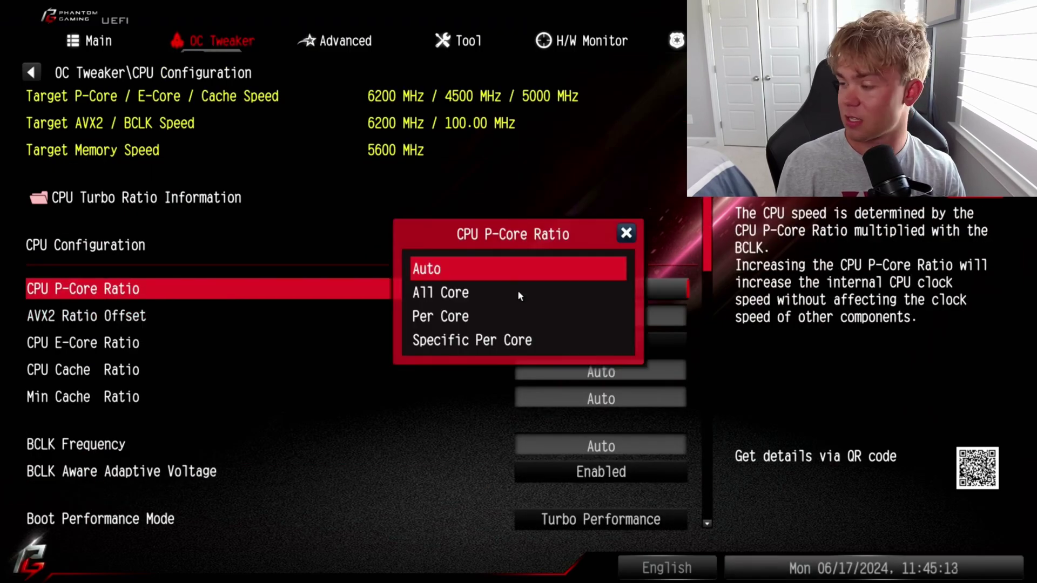
{"action": "key", "text": "Down"}
{"action": "key", "text": "Return"}
{"action": "key", "text": "Return"}
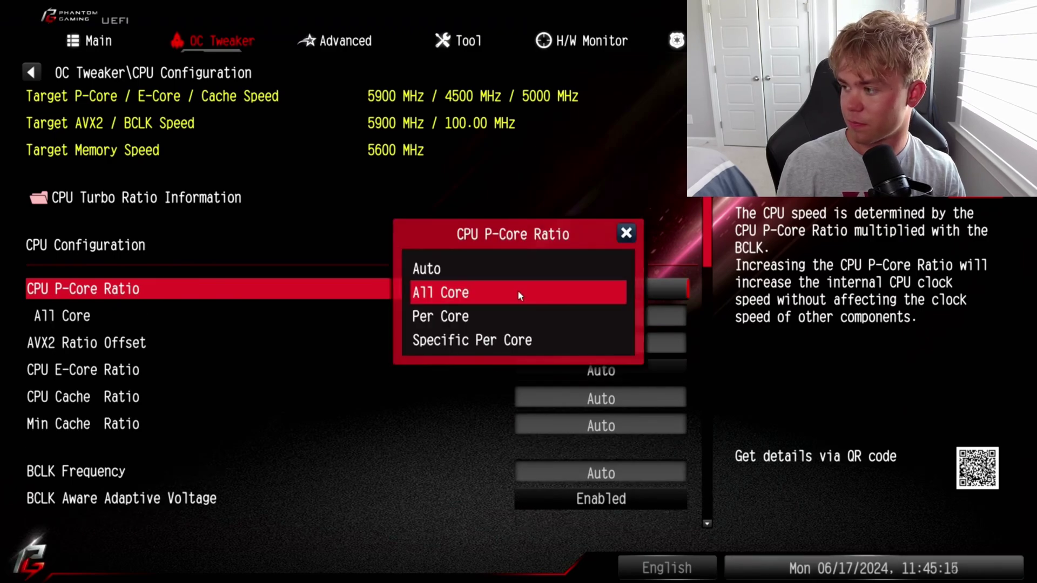
{"action": "key", "text": "Return"}
{"action": "key", "text": "Down"}
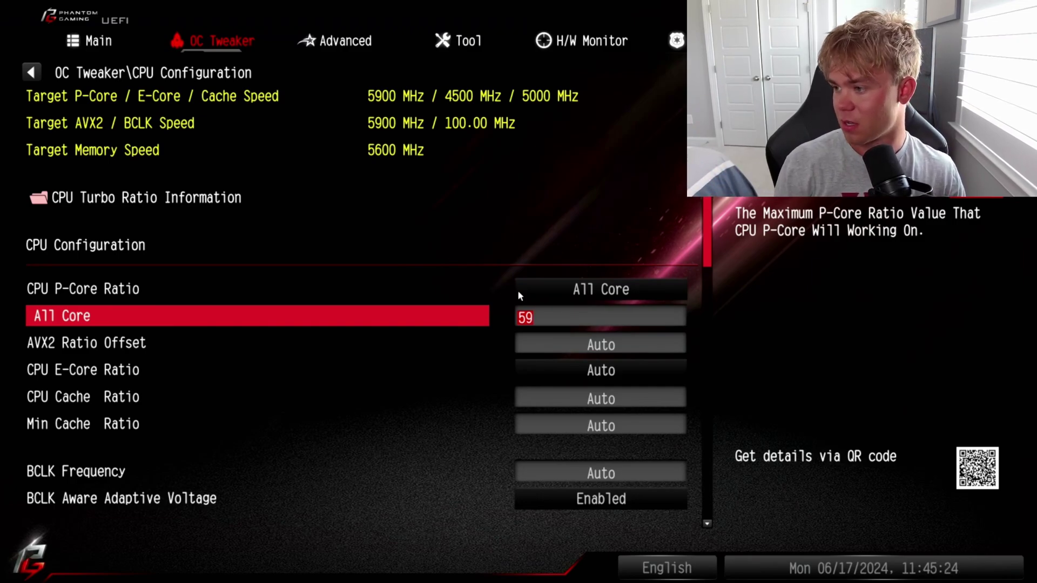
Reopen OC Tweaker CPU Configuration and review the CPU Cache Ratio, Min Cache Ratio and BCLK settings.
{"action": "key", "text": "Escape"}
{"action": "key", "text": "Return"}
{"action": "key", "text": "Down"}
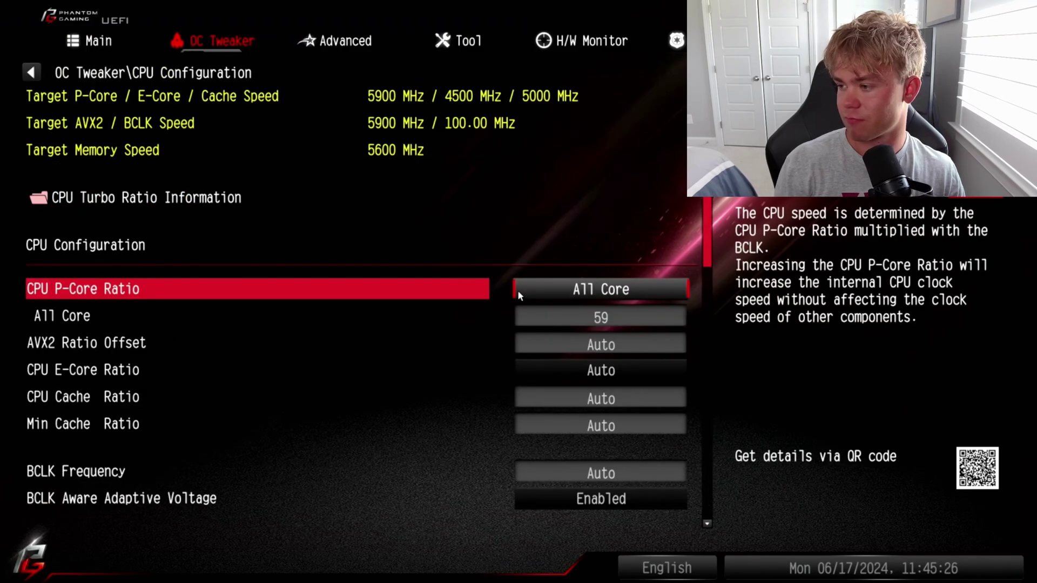
{"action": "key", "text": "Down"}
{"action": "key", "text": "Down"}
{"action": "key", "text": "Down"}
{"action": "key", "text": "Down"}
{"action": "key", "text": "Down"}
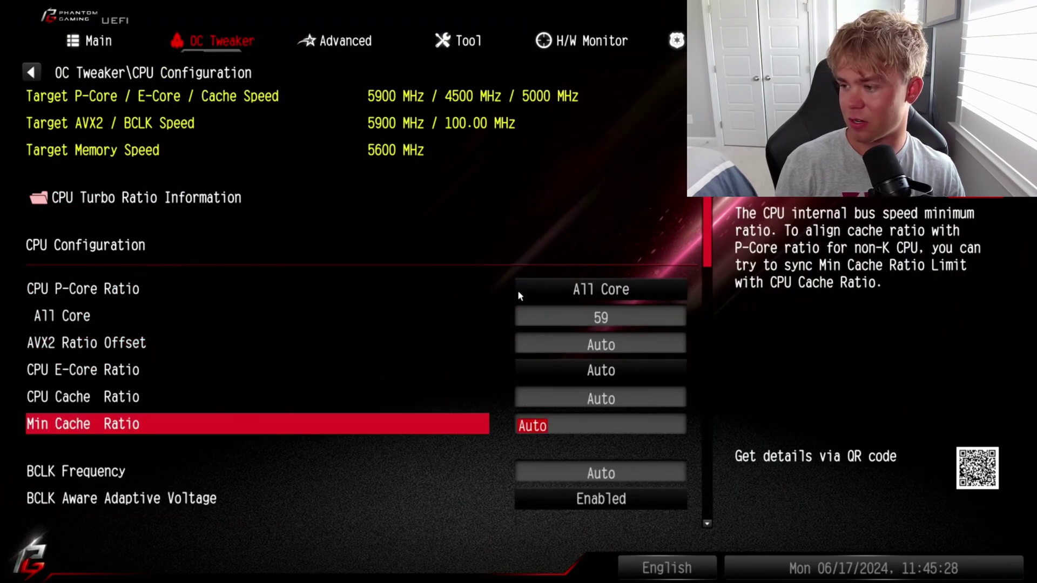
{"action": "key", "text": "Up"}
{"action": "key", "text": "Down"}
{"action": "key", "text": "Up"}
{"action": "key", "text": "Down"}
{"action": "key", "text": "Up"}
{"action": "key", "text": "Down"}
{"action": "key", "text": "Down"}
{"action": "key", "text": "Down"}
{"action": "key", "text": "Down"}
{"action": "key", "text": "Down"}
{"action": "key", "text": "Down"}
{"action": "key", "text": "Down"}
{"action": "key", "text": "Down"}
{"action": "key", "text": "Down"}
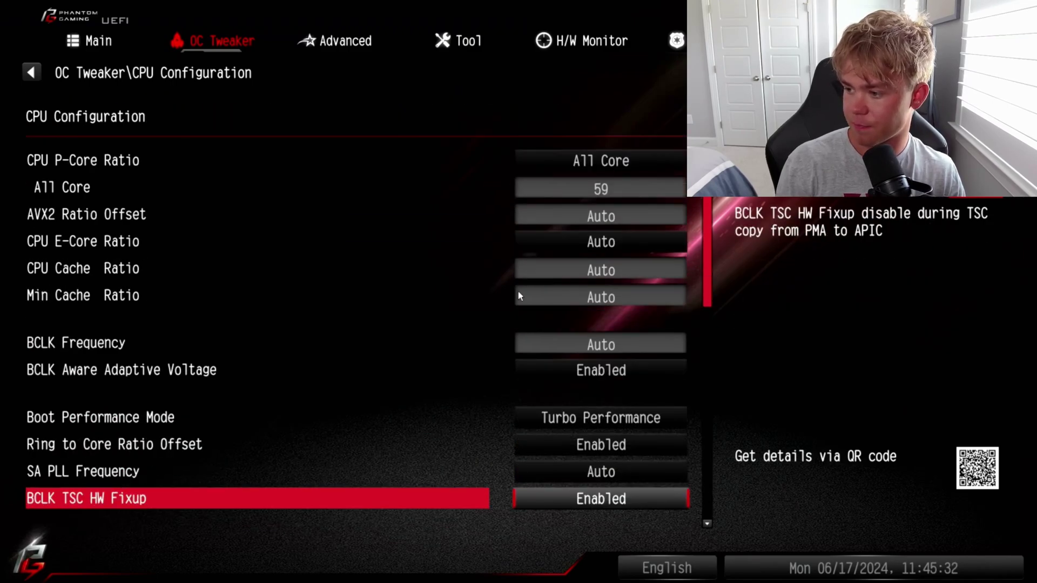
{"action": "key", "text": "Down"}
{"action": "key", "text": "Down"}
Set UnderVolt Protection to Disabled in OC Tweaker CPU Configuration.
{"action": "key", "text": "Up"}
{"action": "key", "text": "Up"}
{"action": "key", "text": "Return"}
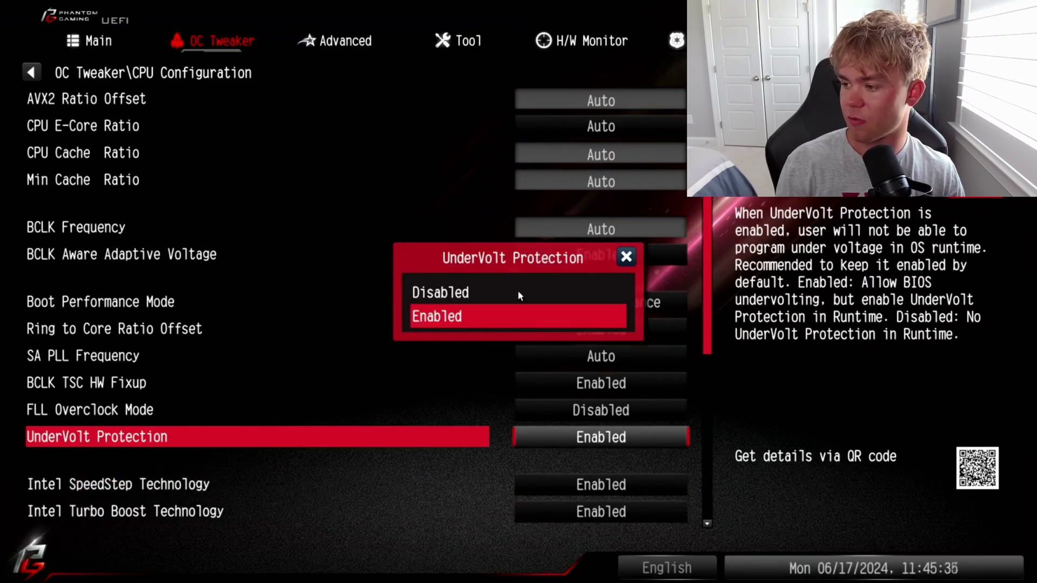
{"action": "key", "text": "Up"}
{"action": "key", "text": "Return"}
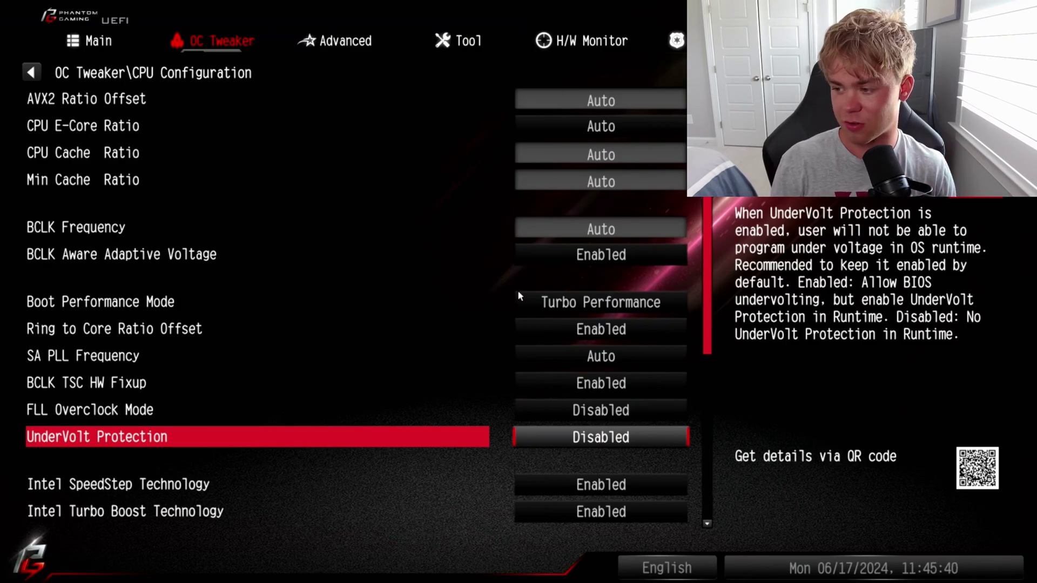
{"action": "key", "text": "Down"}
{"action": "key", "text": "Down"}
{"action": "key", "text": "Down"}
{"action": "key", "text": "Down"}
{"action": "key", "text": "Down"}
{"action": "key", "text": "Down"}
{"action": "key", "text": "Down"}
{"action": "key", "text": "Down"}
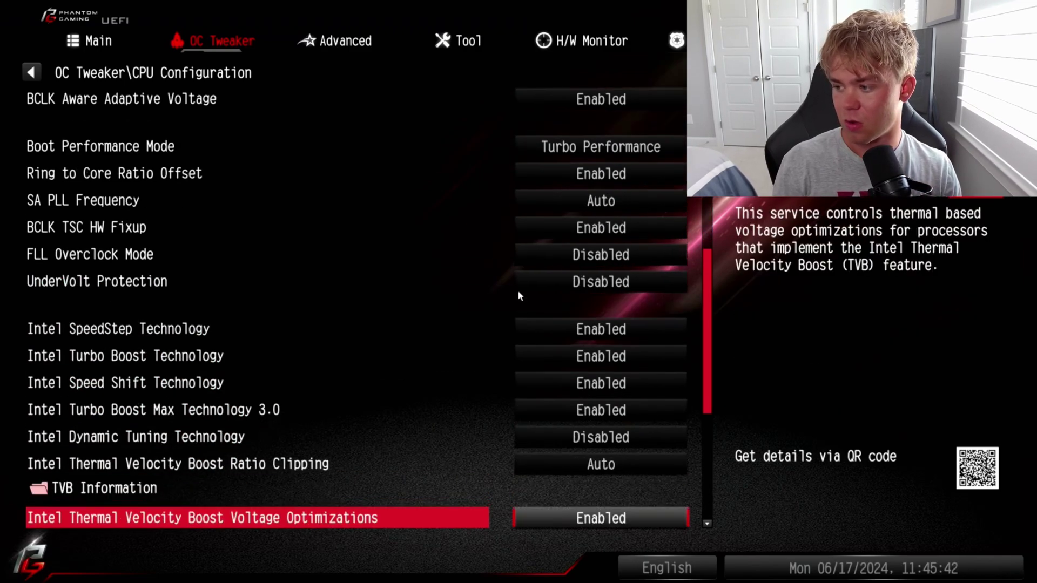
Inspect the per-core thresholds under TVB Information and return to the CPU Configuration list.
{"action": "key", "text": "Up"}
{"action": "key", "text": "Return"}
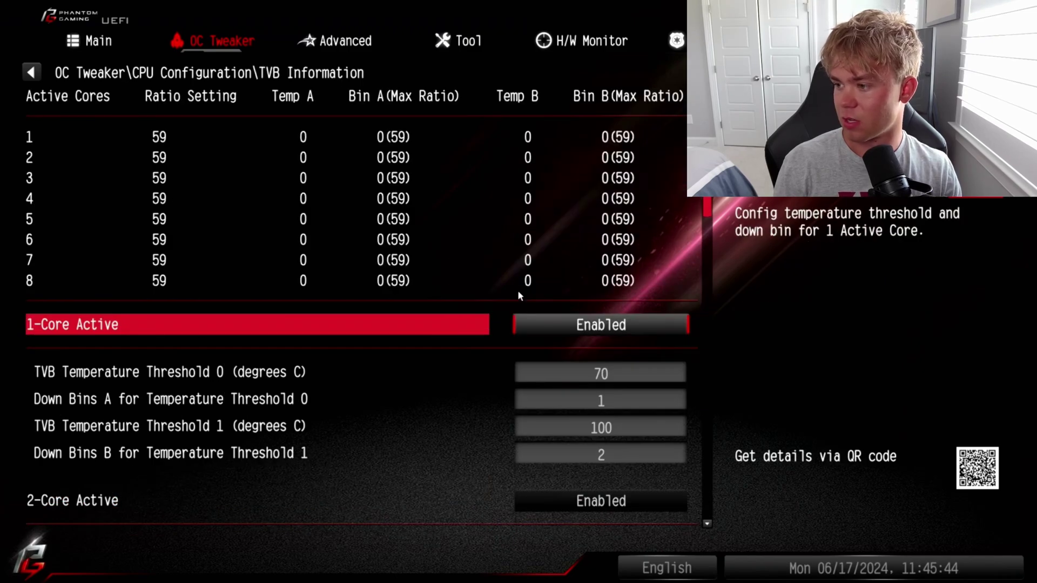
{"action": "key", "text": "Down"}
{"action": "key", "text": "Up"}
{"action": "key", "text": "Down"}
{"action": "key", "text": "Up"}
{"action": "key", "text": "Escape"}
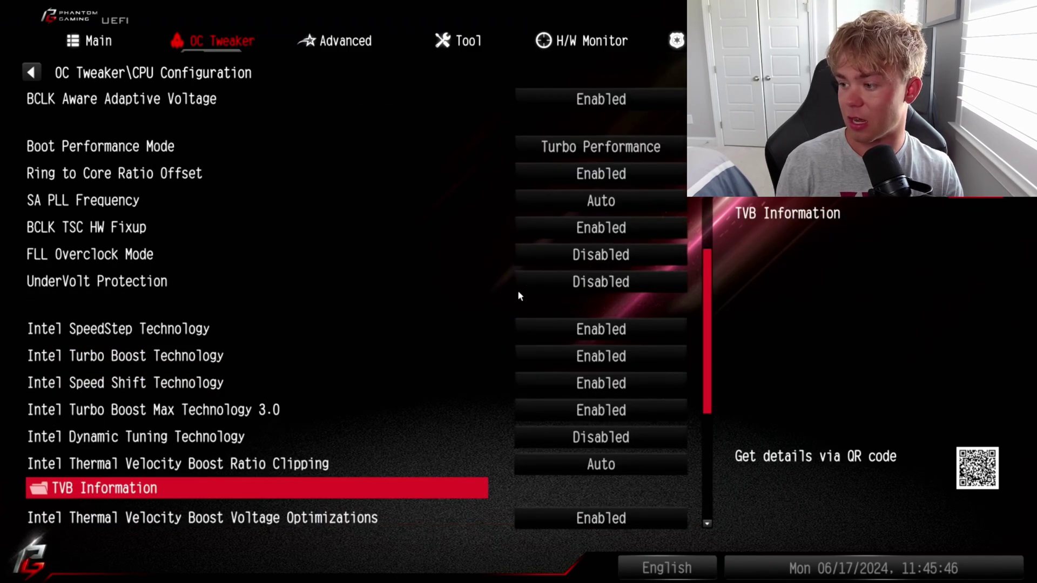
Set Enhanced Thermal Velocity Boost to Disabled.
{"action": "key", "text": "Down"}
{"action": "key", "text": "Down"}
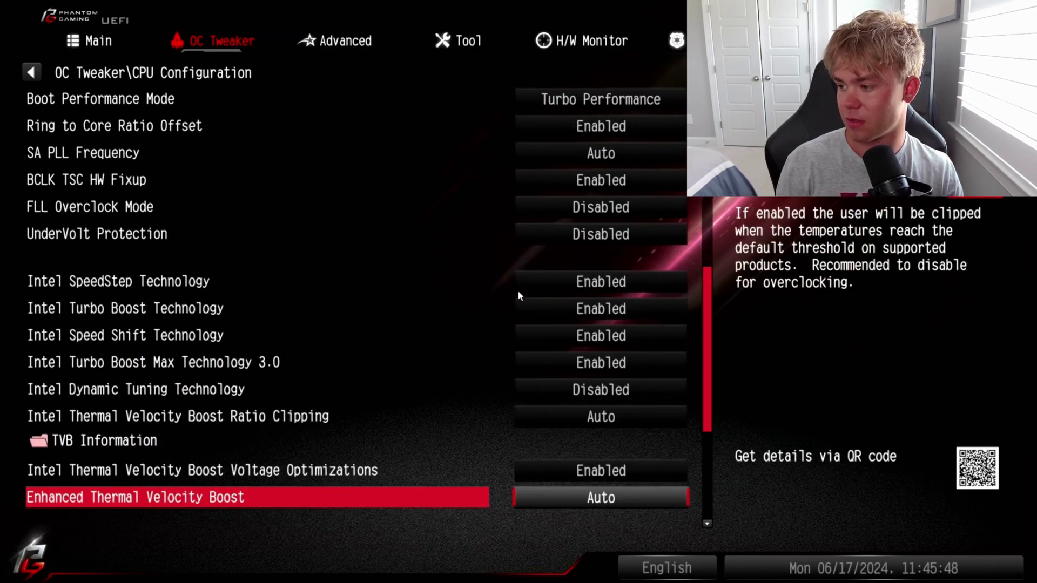
{"action": "key", "text": "Up"}
{"action": "key", "text": "Down"}
{"action": "key", "text": "Return"}
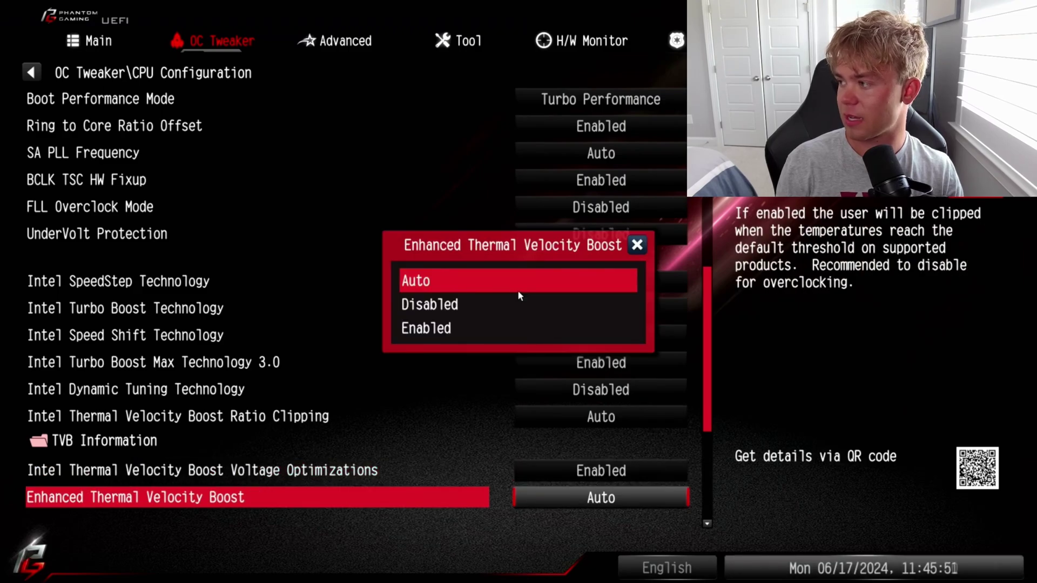
{"action": "key", "text": "Down"}
{"action": "key", "text": "Return"}
Set TVB Voltage Optimizations and TVB Ratio Clipping both to Disabled.
{"action": "key", "text": "Up"}
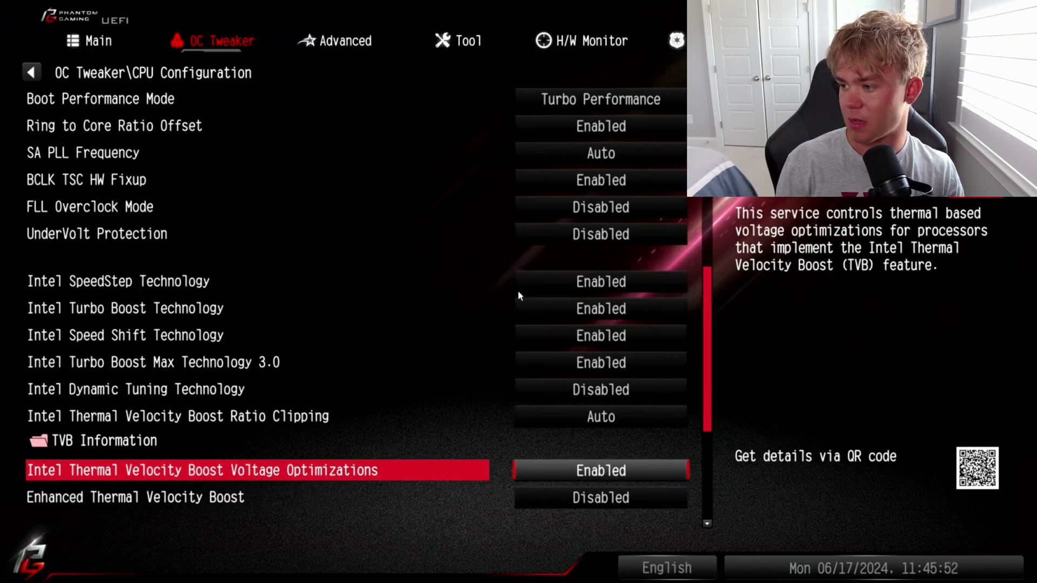
{"action": "key", "text": "Return"}
{"action": "key", "text": "Up"}
{"action": "key", "text": "Return"}
{"action": "key", "text": "Up"}
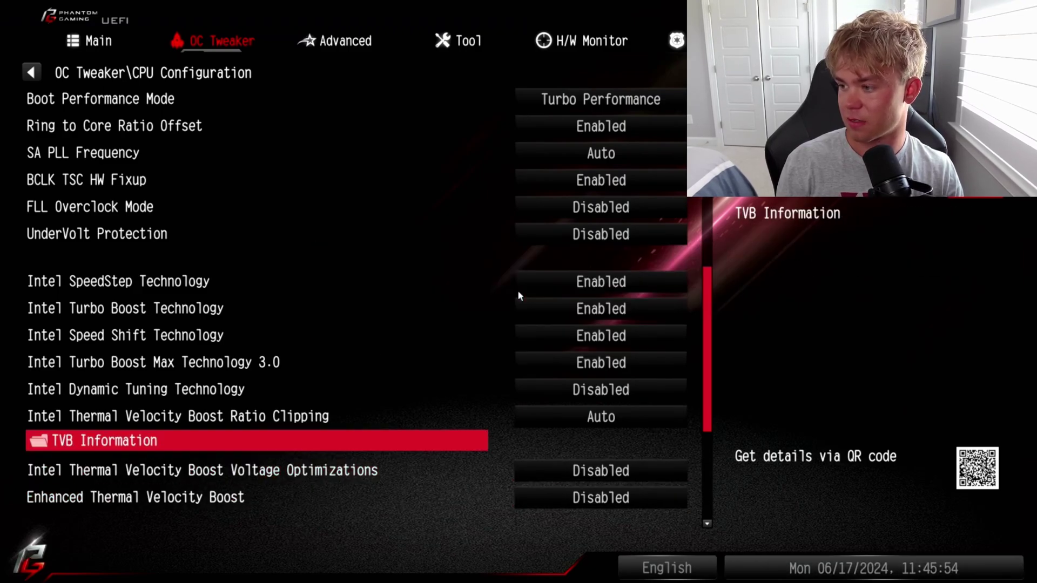
{"action": "key", "text": "Up"}
{"action": "key", "text": "Return"}
{"action": "key", "text": "Down"}
{"action": "key", "text": "Return"}
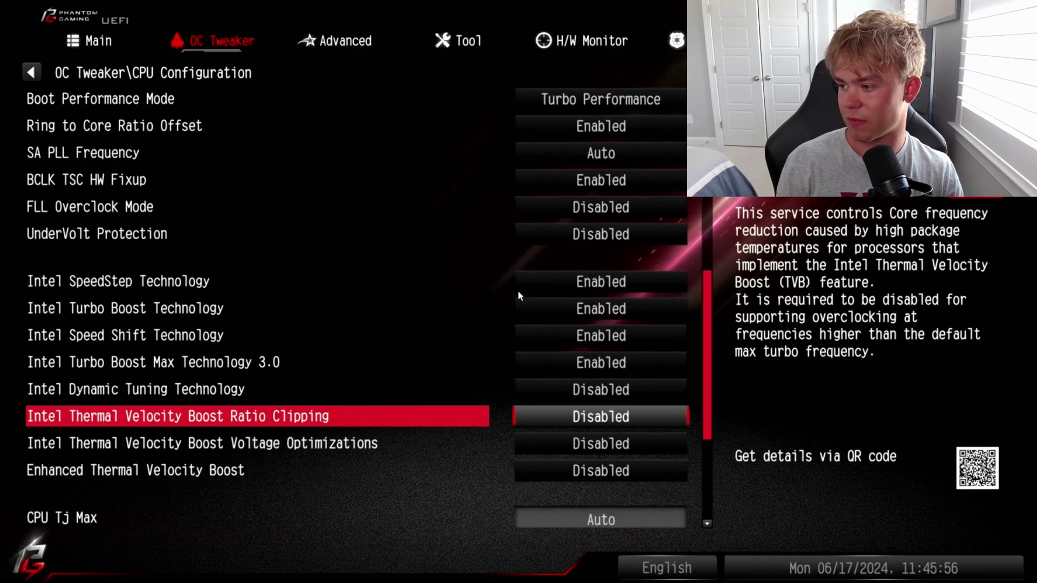
Review Intel Dynamic Tuning Technology and the power limit settings, then move back up the CPU list.
{"action": "key", "text": "Up"}
{"action": "key", "text": "Down"}
{"action": "key", "text": "Up"}
{"action": "key", "text": "Down"}
{"action": "key", "text": "Down"}
{"action": "key", "text": "Down"}
{"action": "key", "text": "Down"}
{"action": "key", "text": "Down"}
{"action": "key", "text": "Down"}
{"action": "key", "text": "Down"}
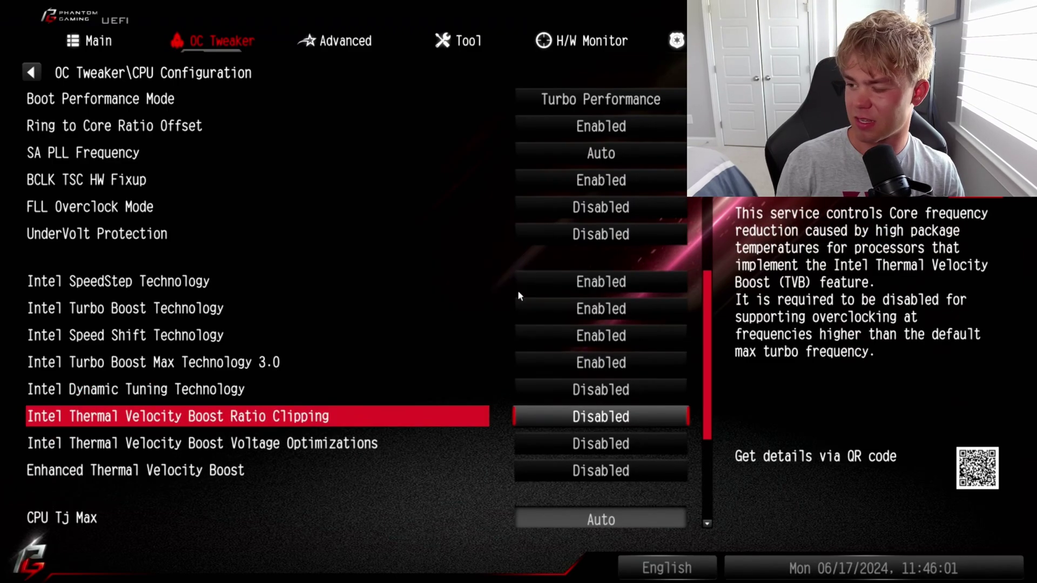
{"action": "key", "text": "Up"}
{"action": "key", "text": "Up"}
{"action": "key", "text": "Up"}
{"action": "key", "text": "Up"}
{"action": "key", "text": "Up"}
{"action": "key", "text": "Up"}
{"action": "key", "text": "Up"}
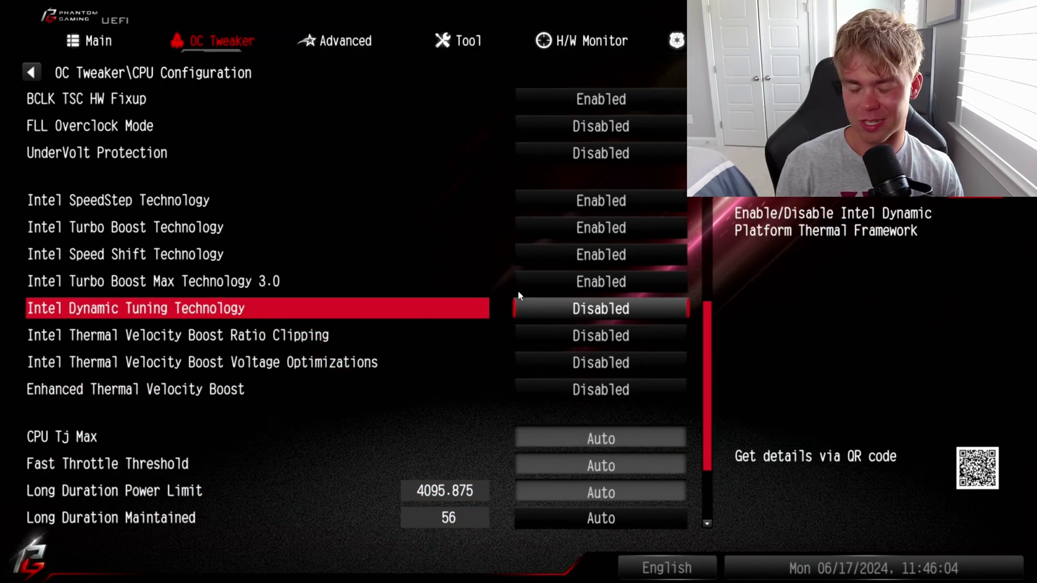
{"action": "key", "text": "Up"}
{"action": "key", "text": "Up"}
{"action": "key", "text": "Up"}
{"action": "key", "text": "Up"}
{"action": "key", "text": "Up"}
{"action": "key", "text": "Up"}
{"action": "key", "text": "Up"}
{"action": "key", "text": "Up"}
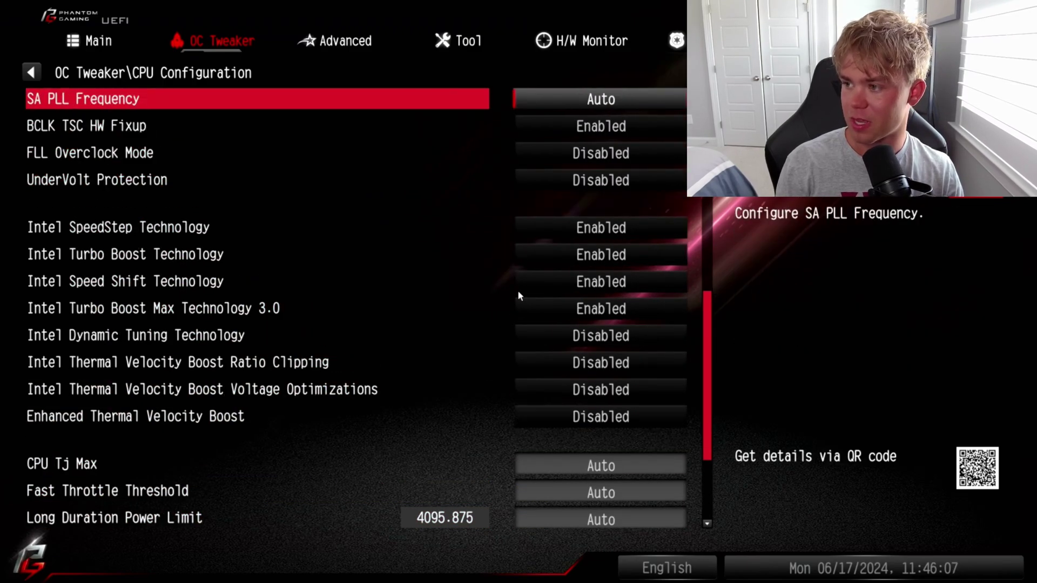
{"action": "key", "text": "Up"}
{"action": "key", "text": "Up"}
{"action": "key", "text": "Up"}
{"action": "key", "text": "Up"}
{"action": "key", "text": "Up"}
{"action": "key", "text": "Up"}
{"action": "key", "text": "Up"}
{"action": "key", "text": "Up"}
{"action": "key", "text": "Up"}
{"action": "key", "text": "Up"}
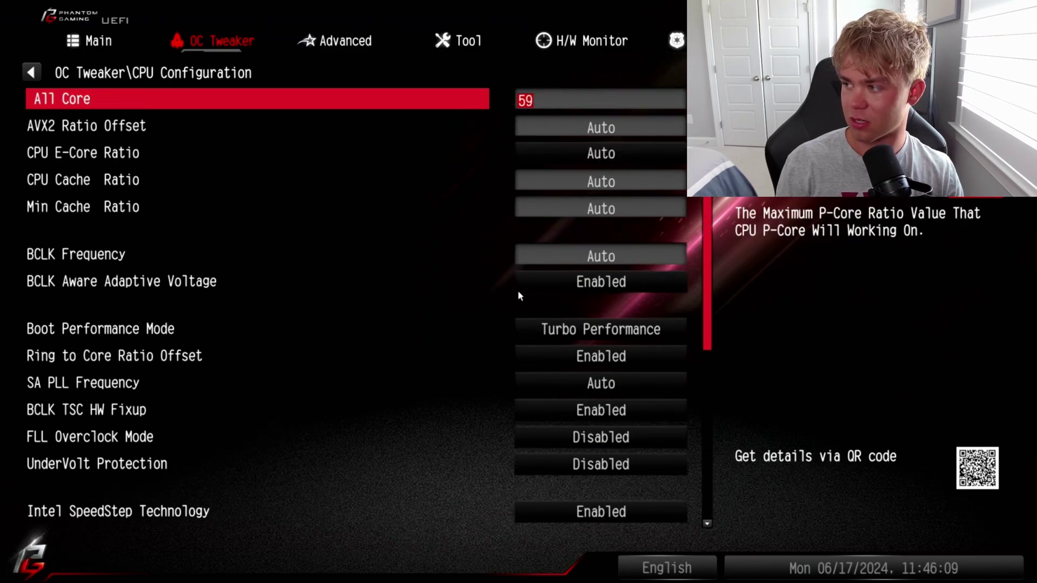
{"action": "key", "text": "Down"}
{"action": "key", "text": "Up"}
Leave CPU Configuration and go to the Voltage Configuration page.
{"action": "key", "text": "Down"}
{"action": "key", "text": "Escape"}
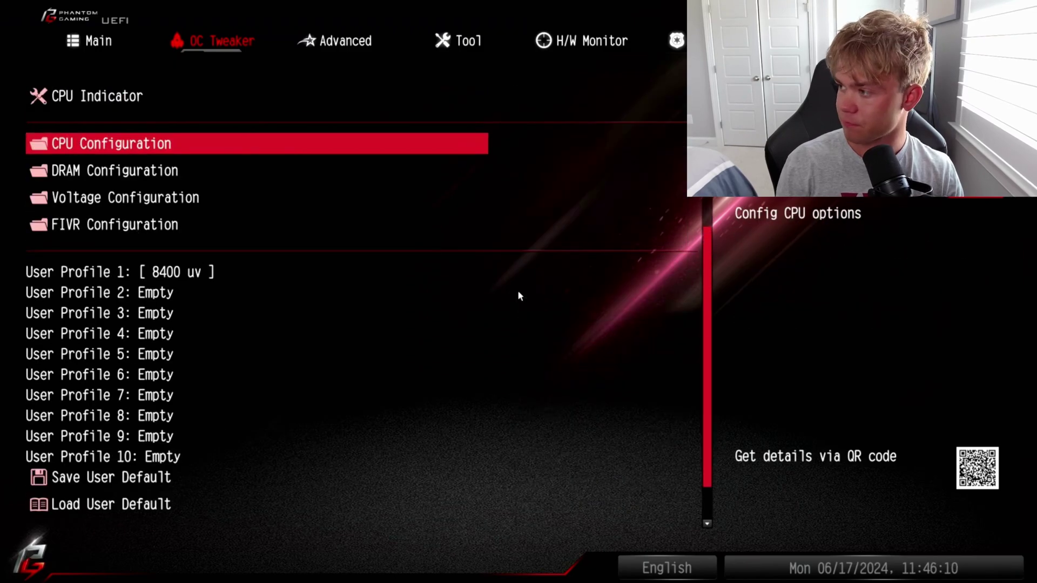
{"action": "key", "text": "Down"}
{"action": "key", "text": "Down"}
{"action": "key", "text": "Return"}
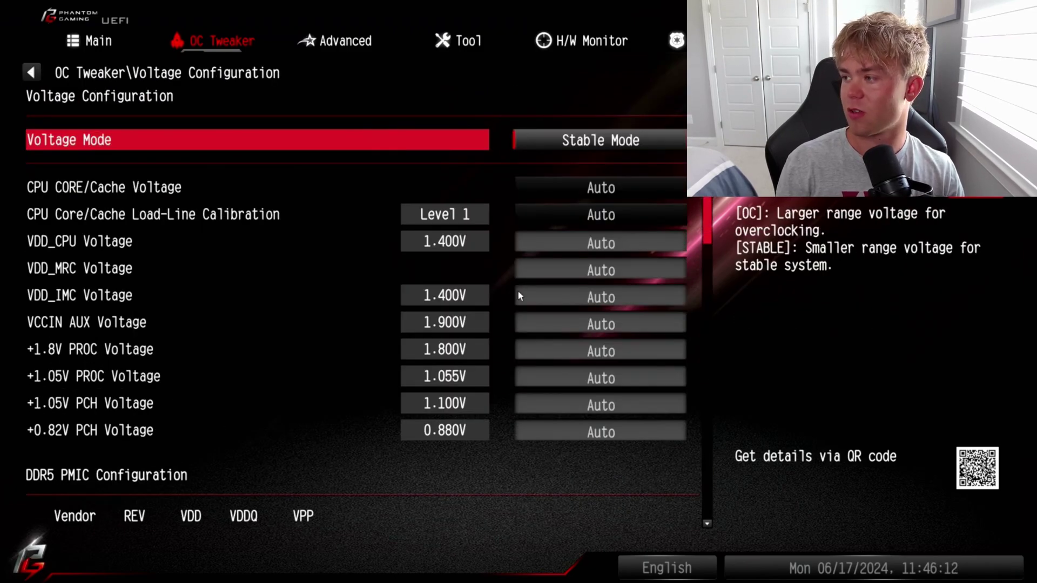
Set CPU core voltage to Fixed Mode at 1.350 V.
{"action": "key", "text": "Down"}
{"action": "key", "text": "Return"}
{"action": "key", "text": "Down"}
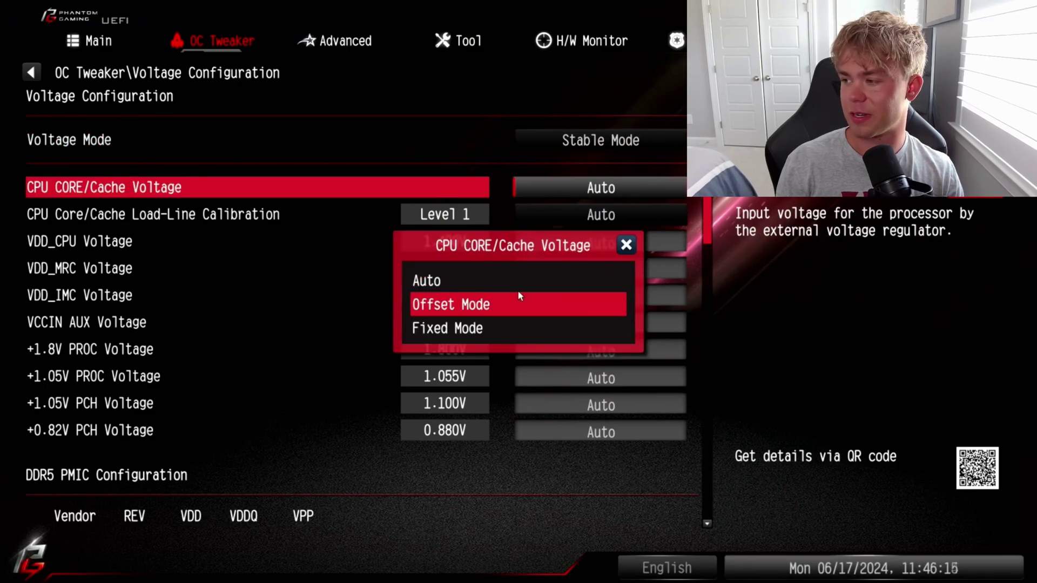
{"action": "key", "text": "Return"}
{"action": "key", "text": "Return"}
{"action": "key", "text": "Down"}
{"action": "key", "text": "Return"}
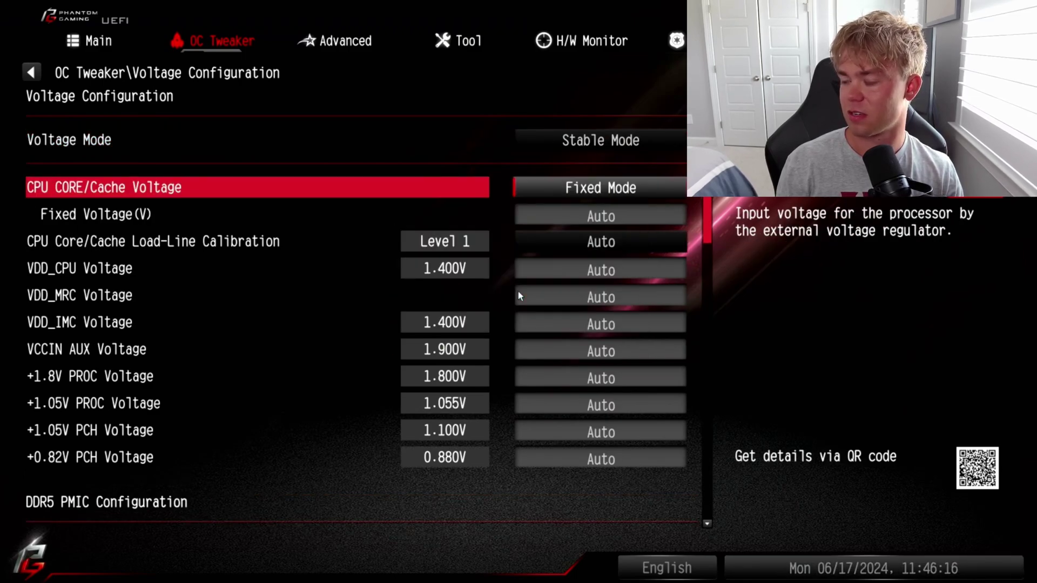
{"action": "key", "text": "Down"}
{"action": "type", "text": "1."}
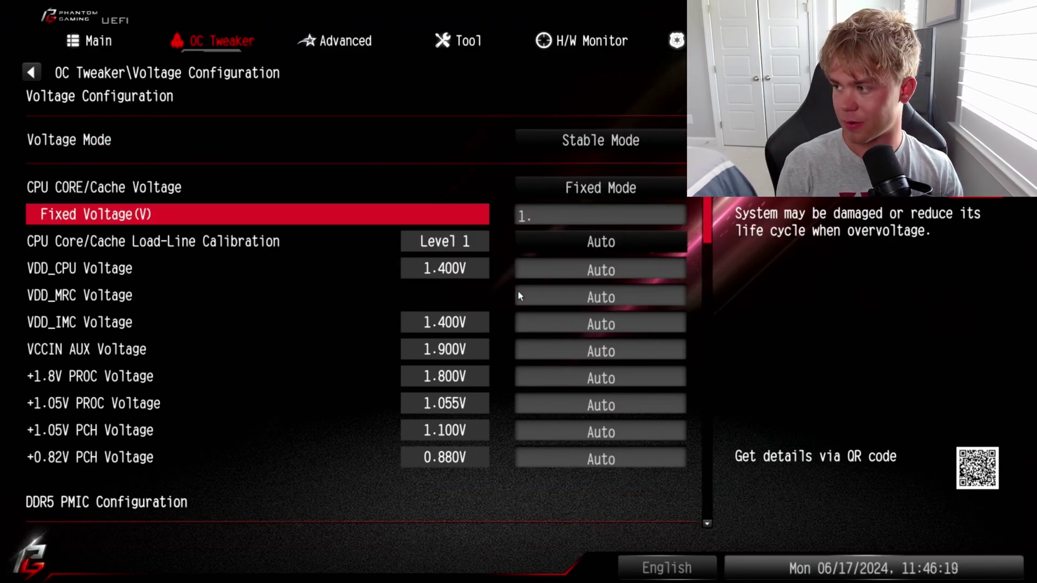
{"action": "type", "text": "350"}
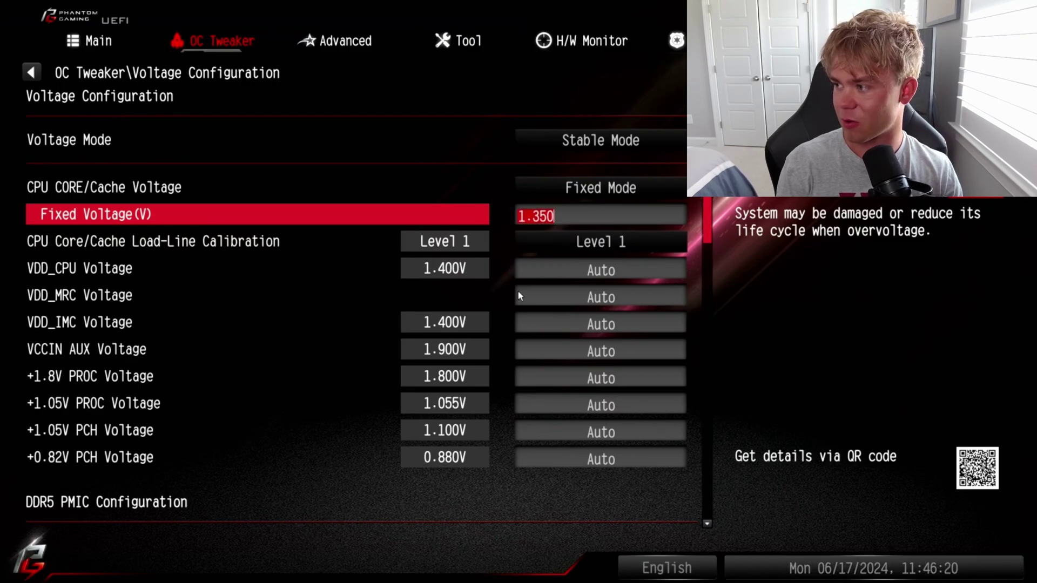
{"action": "key", "text": "Return"}
Look at the load-line calibration levels, then reset the core voltage mode to Auto.
{"action": "key", "text": "Down"}
{"action": "key", "text": "Return"}
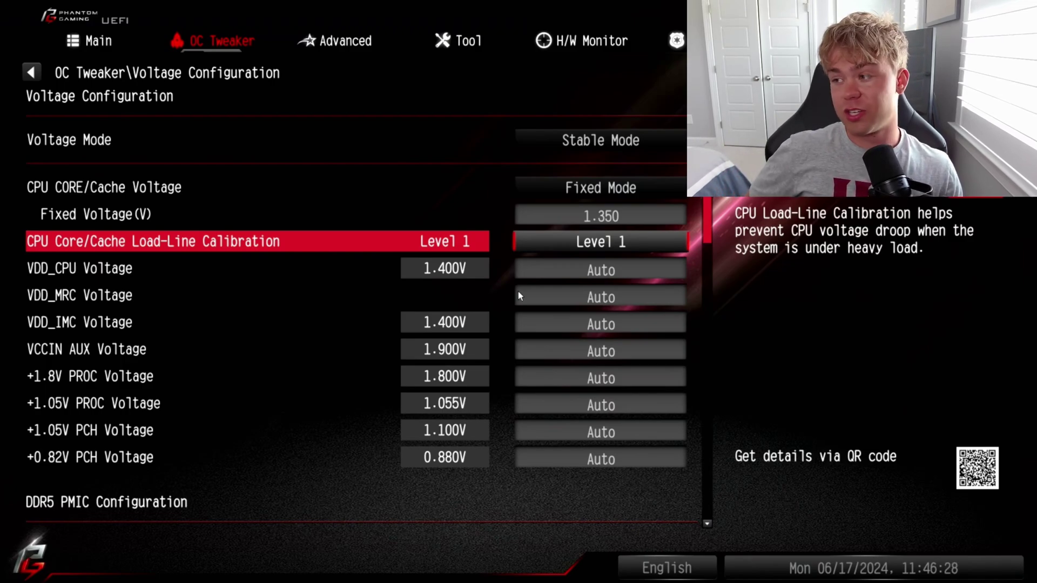
{"action": "key", "text": "Up"}
{"action": "key", "text": "Up"}
{"action": "key", "text": "Return"}
{"action": "key", "text": "Up"}
{"action": "key", "text": "Up"}
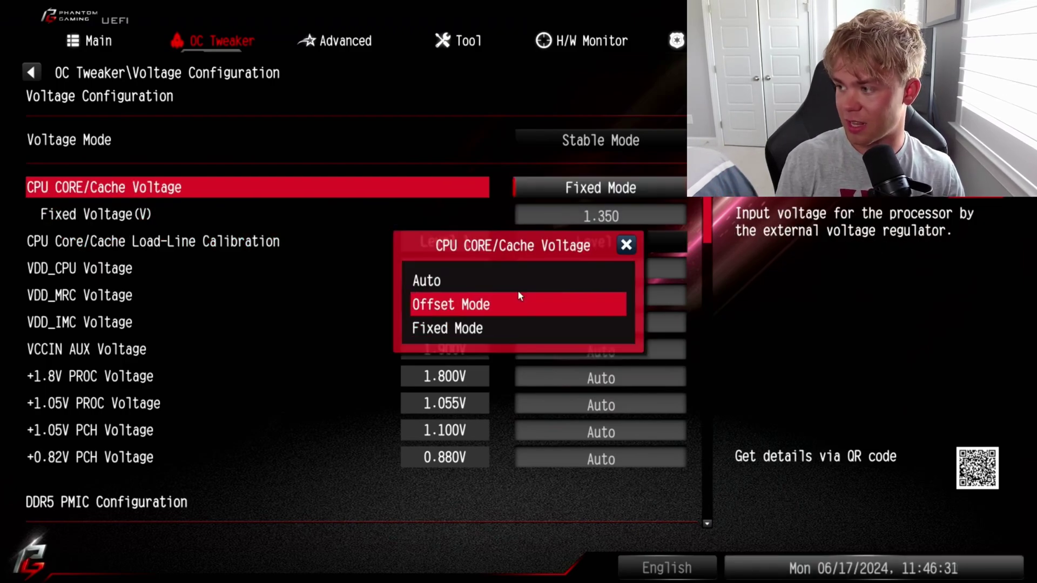
{"action": "key", "text": "Return"}
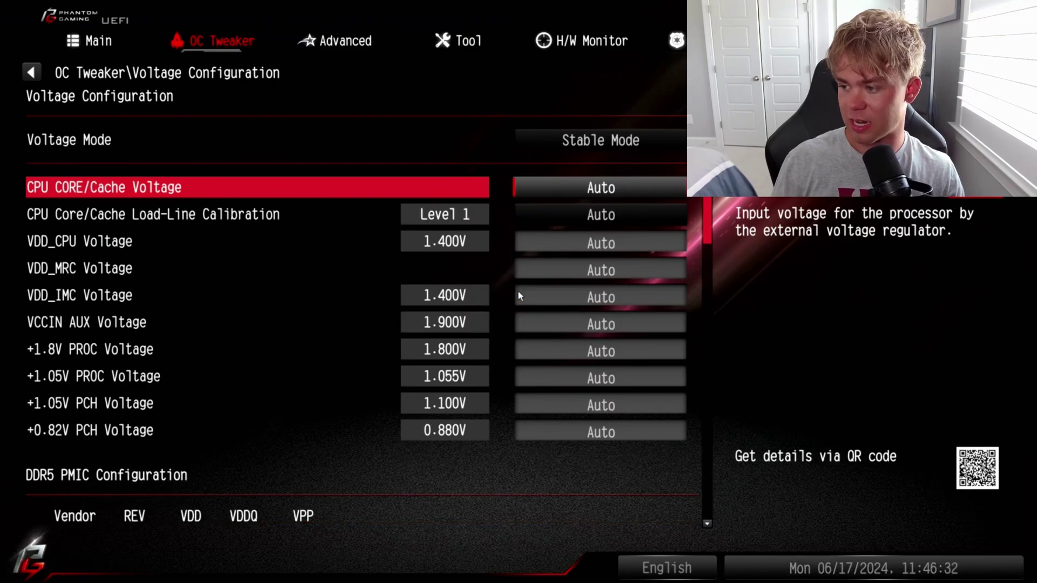
Switch the core voltage through Offset to Fixed Mode and enter 1.400 V.
{"action": "key", "text": "Return"}
{"action": "key", "text": "Down"}
{"action": "key", "text": "Return"}
{"action": "key", "text": "Return"}
{"action": "key", "text": "Down"}
{"action": "key", "text": "Return"}
{"action": "key", "text": "Down"}
{"action": "type", "text": "1.400"}
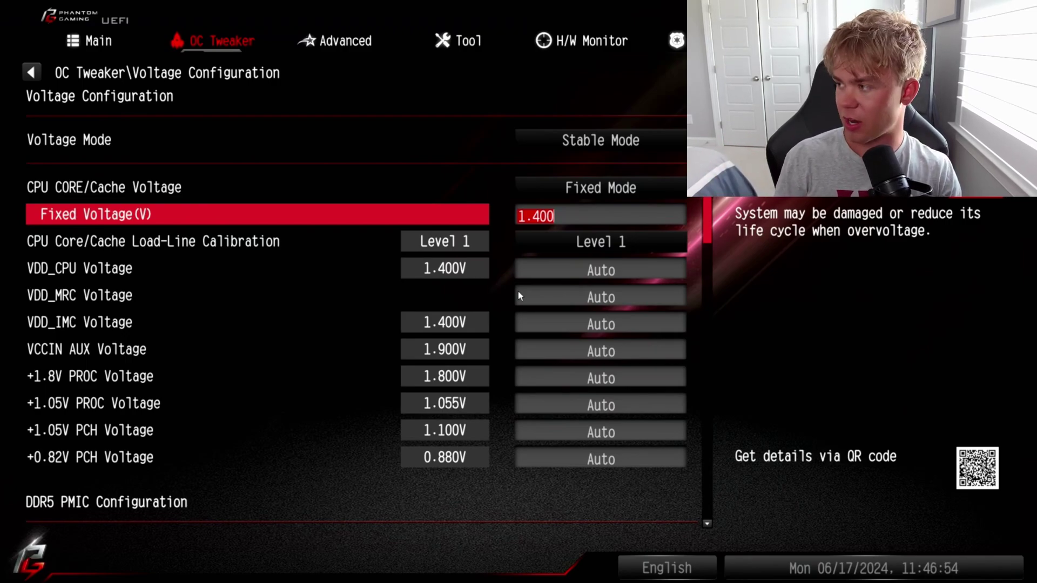
Clear the 1.400 entry, return the core voltage mode to Auto, and move to load-line calibration.
{"action": "key", "text": "BackSpace"}
{"action": "key", "text": "Up"}
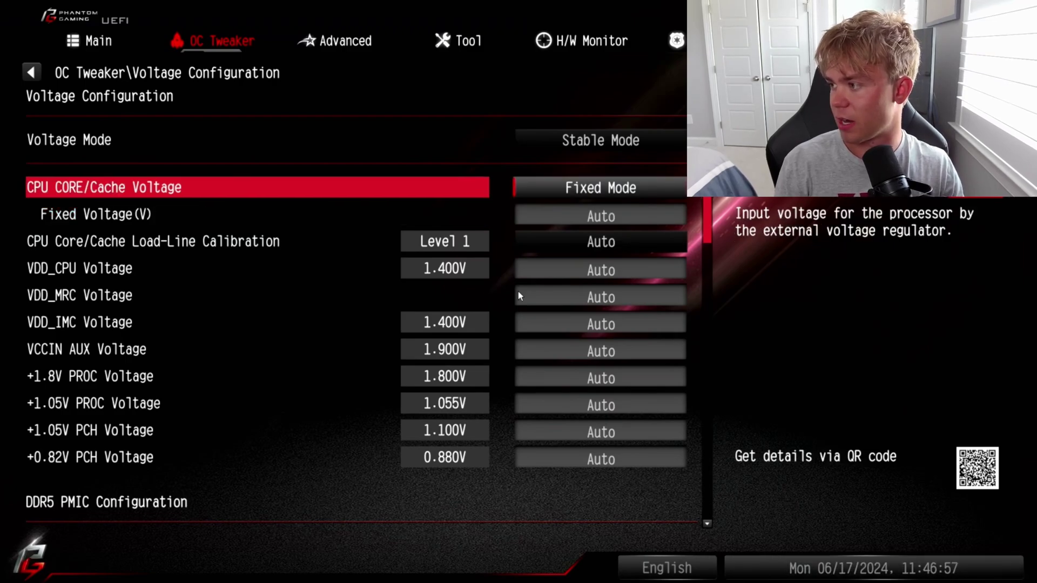
{"action": "key", "text": "Return"}
{"action": "key", "text": "Up"}
{"action": "key", "text": "Return"}
{"action": "key", "text": "Down"}
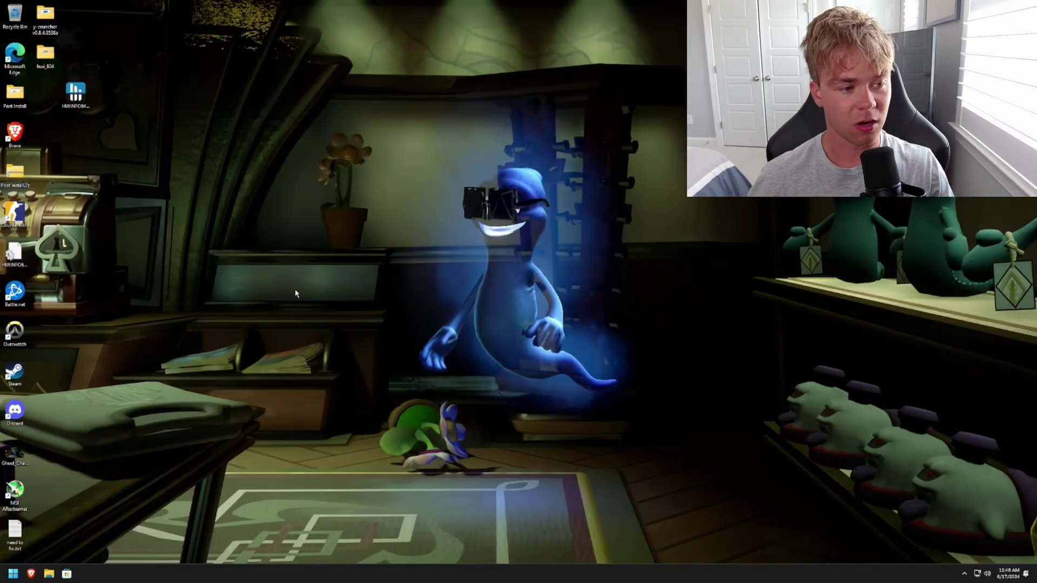
{"action": "double_click", "coordinate": [74, 96]}
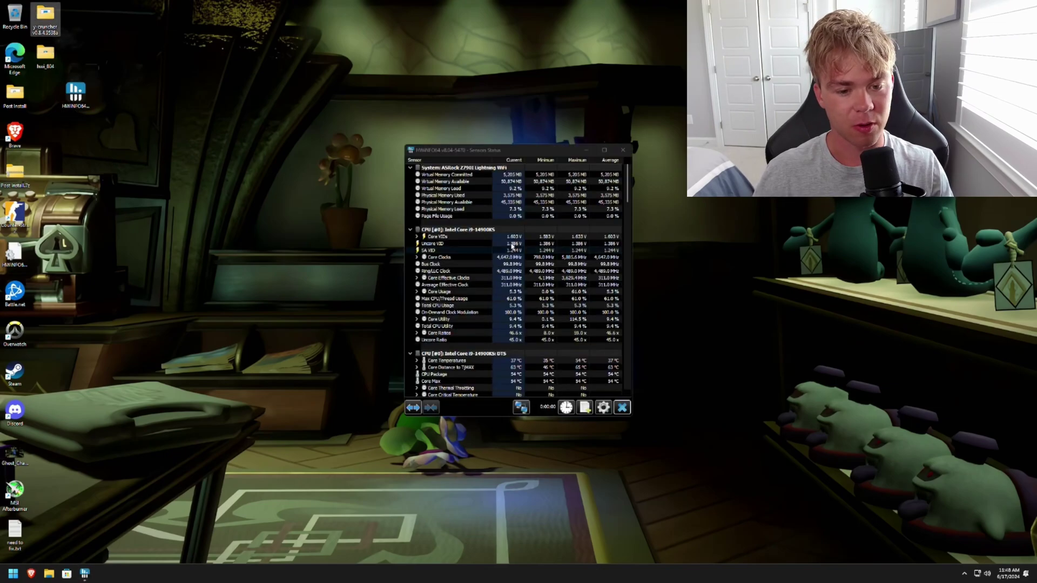
{"action": "left_click_drag", "start_coordinate": [515, 158], "coordinate": [575, 155]}
{"action": "double_click", "coordinate": [574, 142]}
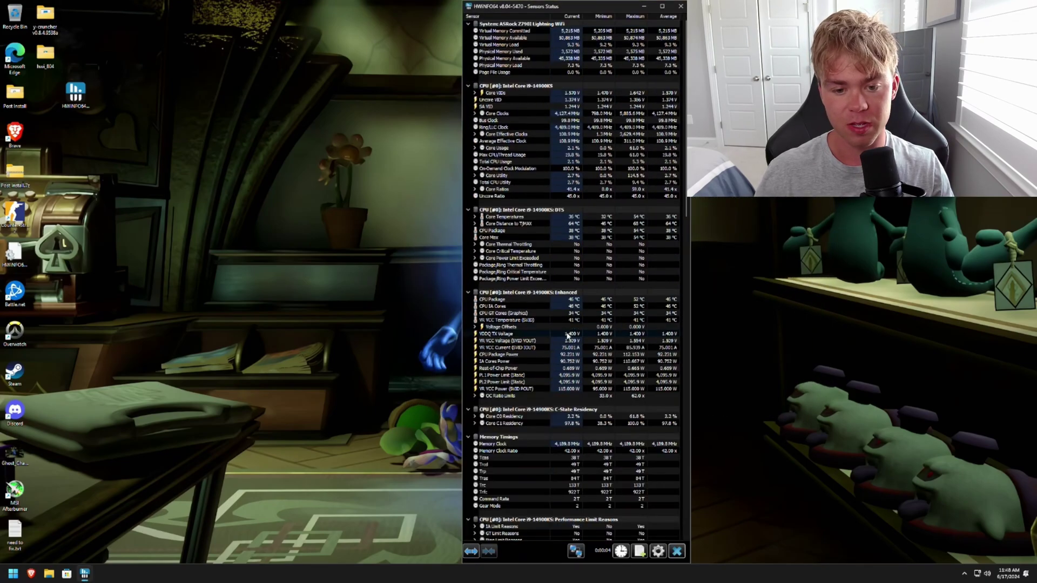
{"action": "scroll", "coordinate": [591, 278], "scroll_direction": "down", "scroll_amount": 2}
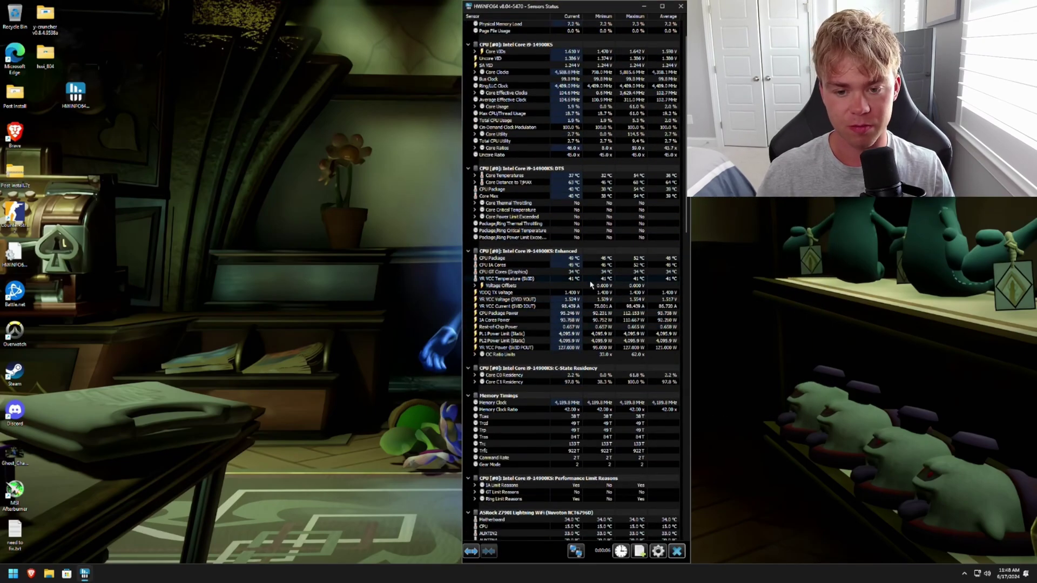
{"action": "scroll", "coordinate": [576, 306], "scroll_direction": "down", "scroll_amount": 5}
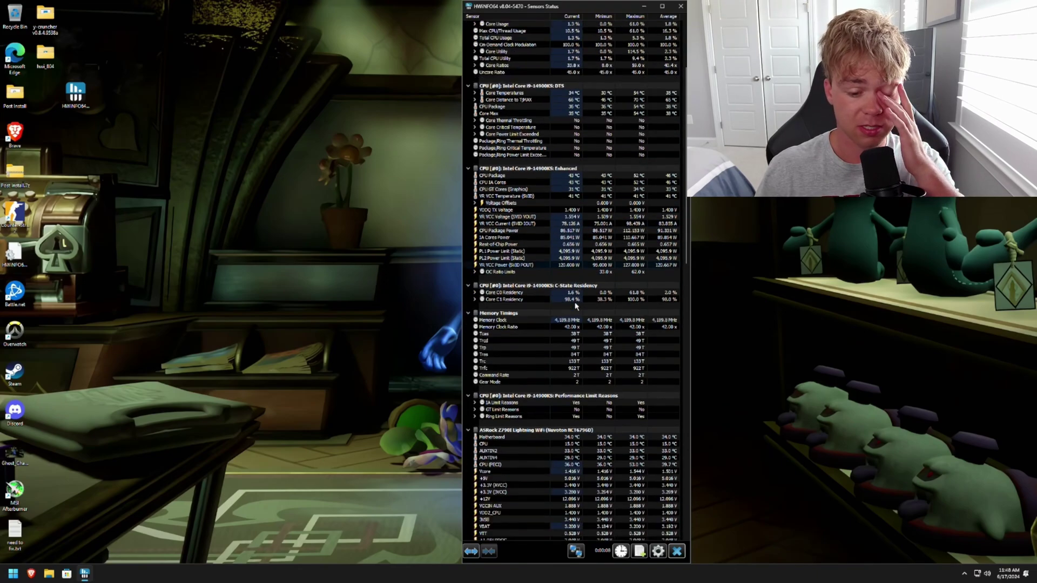
{"action": "scroll", "coordinate": [577, 306], "scroll_direction": "down", "scroll_amount": 1}
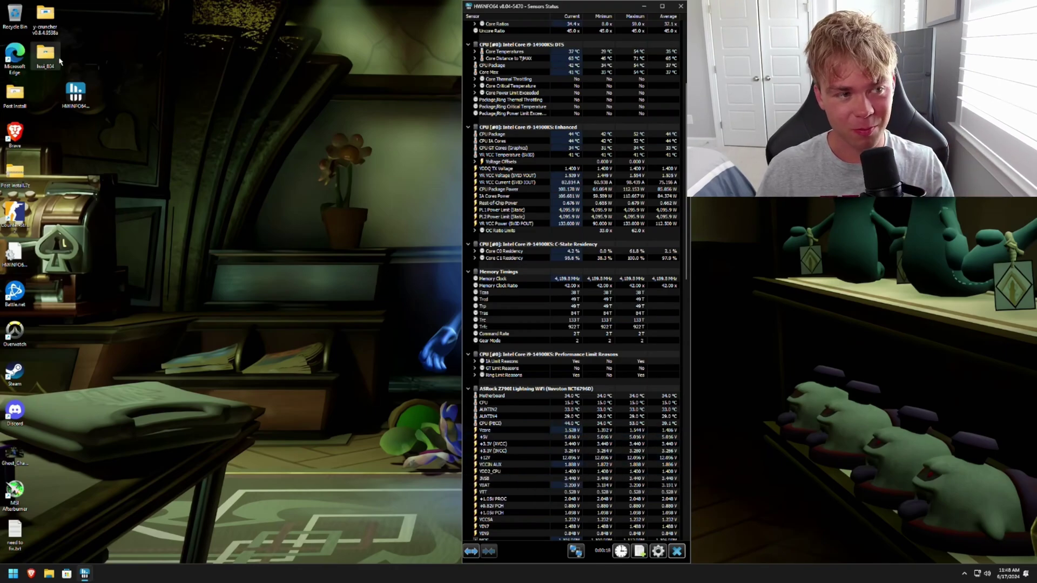
Launch y-cruncher from its desktop folder and close the folder window.
{"action": "double_click", "coordinate": [45, 16]}
{"action": "double_click", "coordinate": [390, 291]}
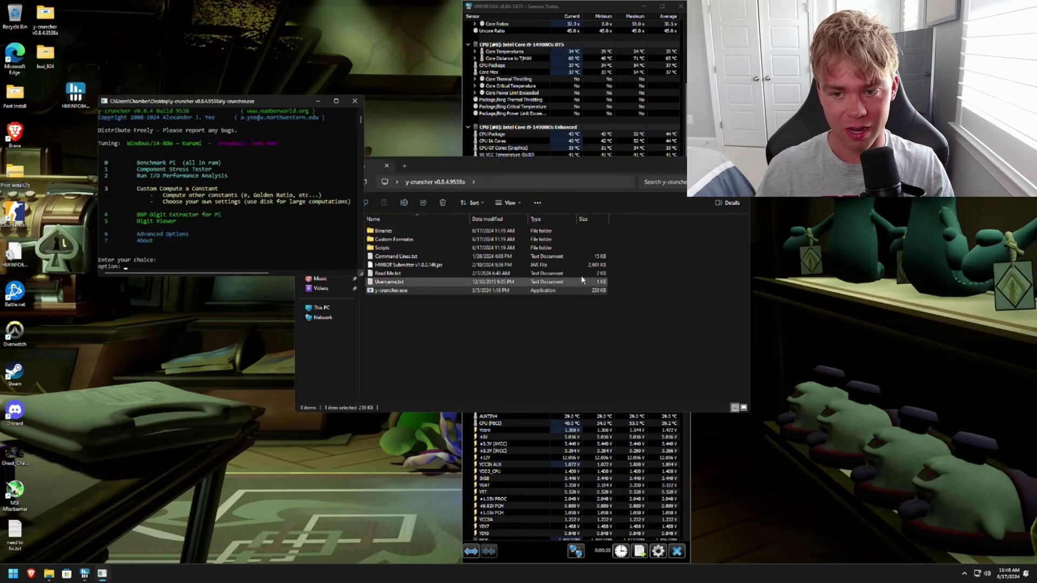
{"action": "left_click", "coordinate": [737, 165]}
{"action": "left_click_drag", "start_coordinate": [308, 222], "coordinate": [312, 215]}
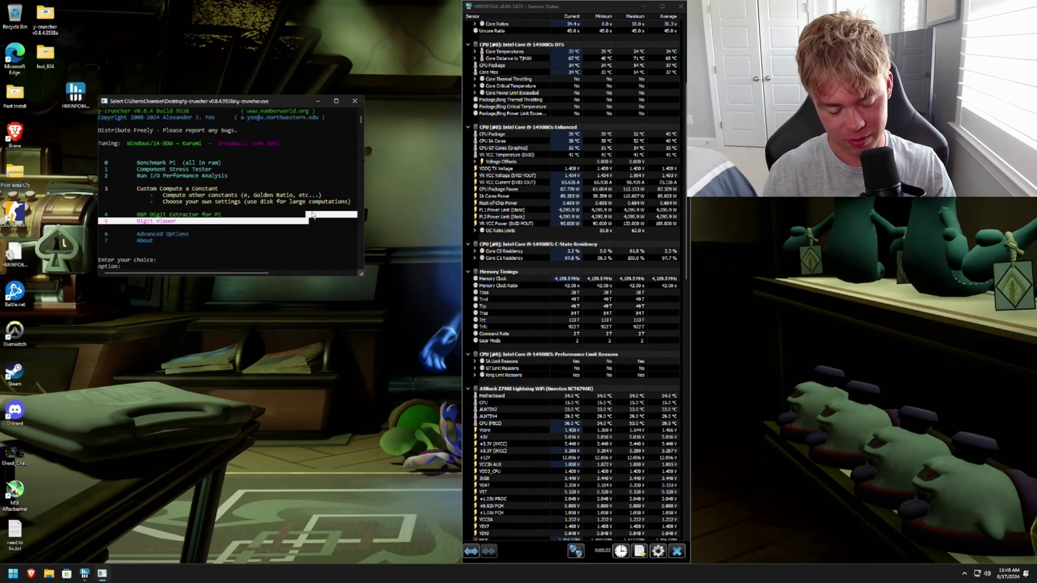
Run the component stress test (1, then 0) briefly, close y-cruncher, and bring up Start's power options.
{"action": "type", "text": "1"}
{"action": "key", "text": "Return"}
{"action": "type", "text": "0"}
{"action": "key", "text": "Return"}
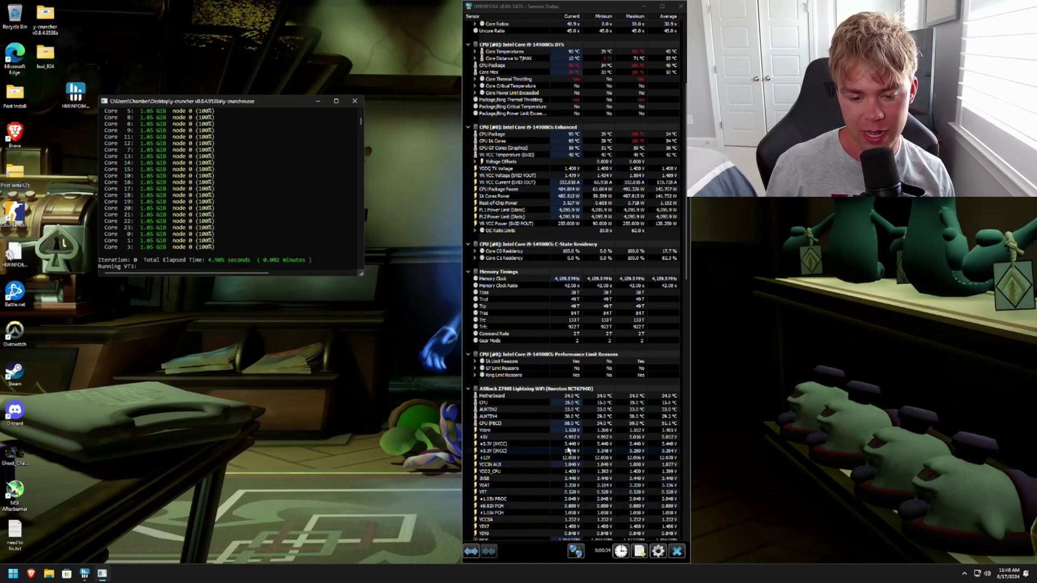
{"action": "left_click", "coordinate": [354, 101]}
{"action": "right_click", "coordinate": [13, 573]}
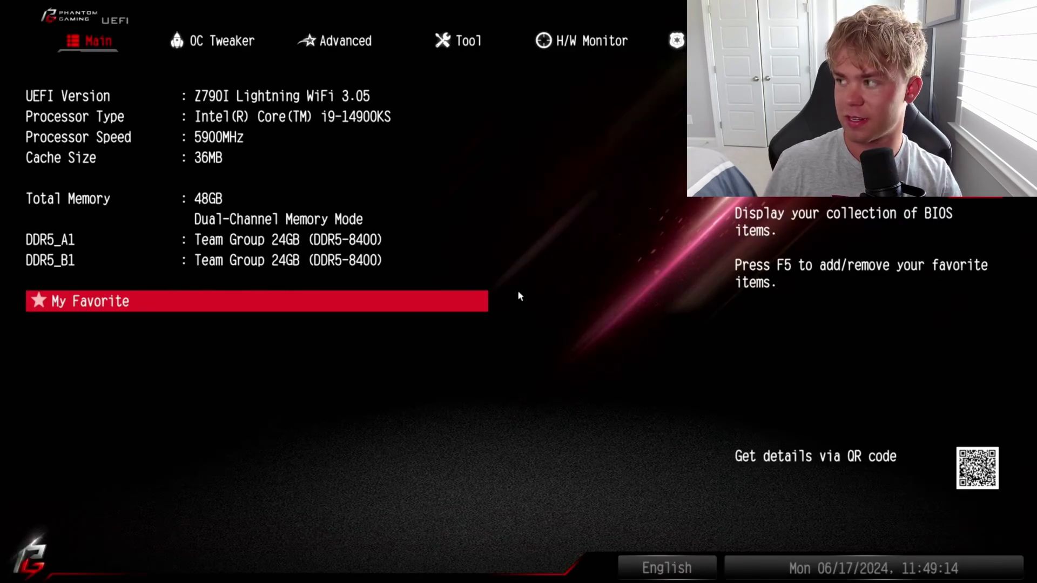
In OC Tweaker's Voltage Configuration, set CPU core voltage to Fixed Mode at 1.400 V.
{"action": "key", "text": "Right"}
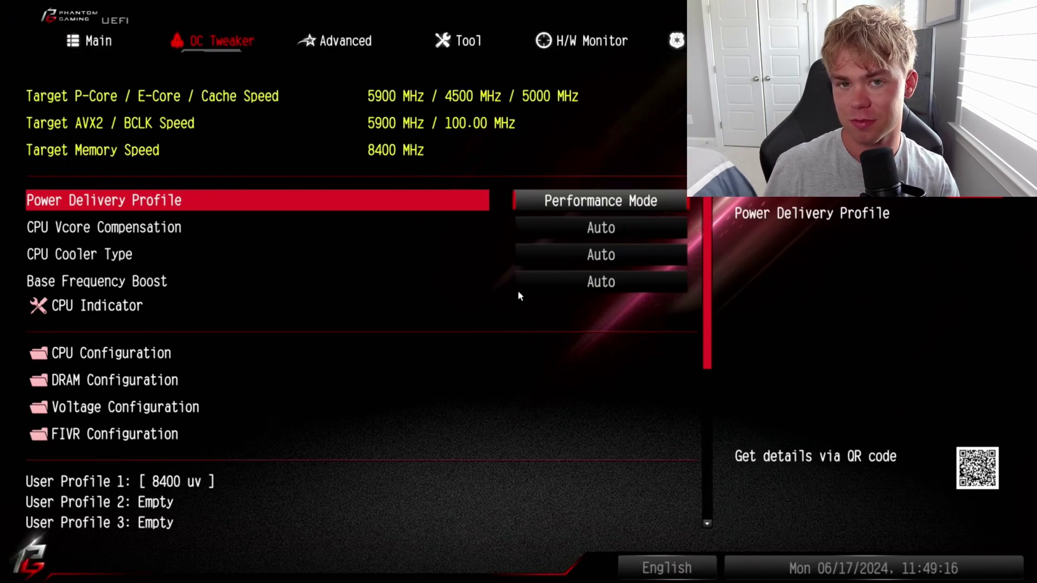
{"action": "key", "text": "Down"}
{"action": "key", "text": "Down"}
{"action": "key", "text": "Down"}
{"action": "key", "text": "Down"}
{"action": "key", "text": "Down"}
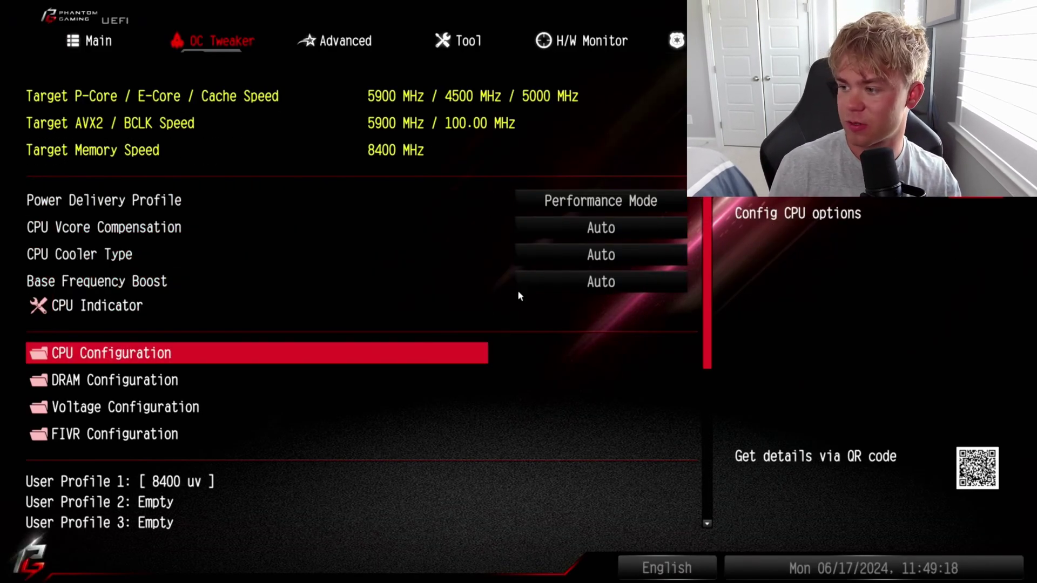
{"action": "key", "text": "Down"}
{"action": "key", "text": "Down"}
{"action": "key", "text": "Return"}
{"action": "key", "text": "Return"}
{"action": "key", "text": "Down"}
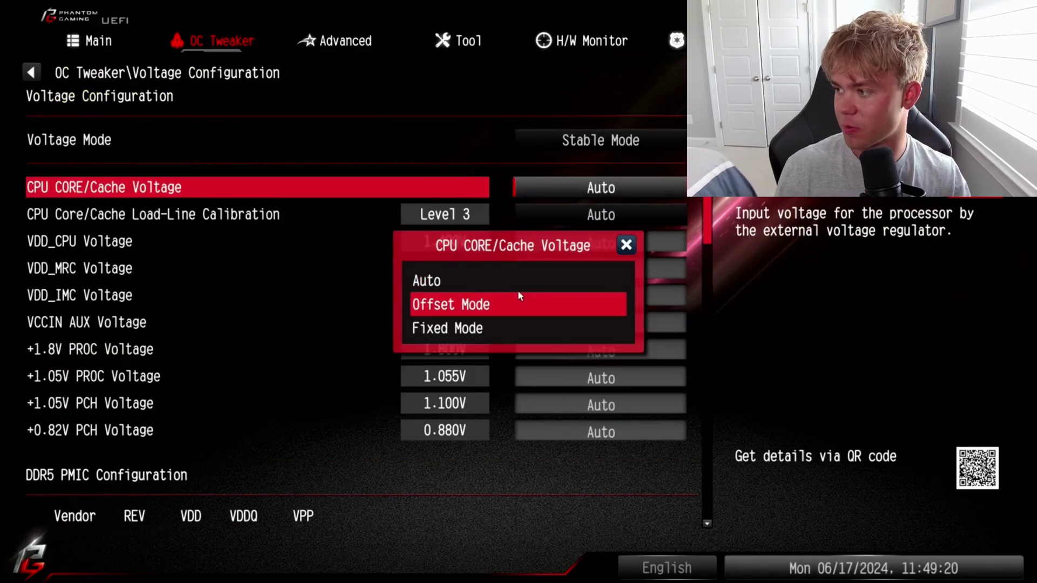
{"action": "key", "text": "Down"}
{"action": "key", "text": "Return"}
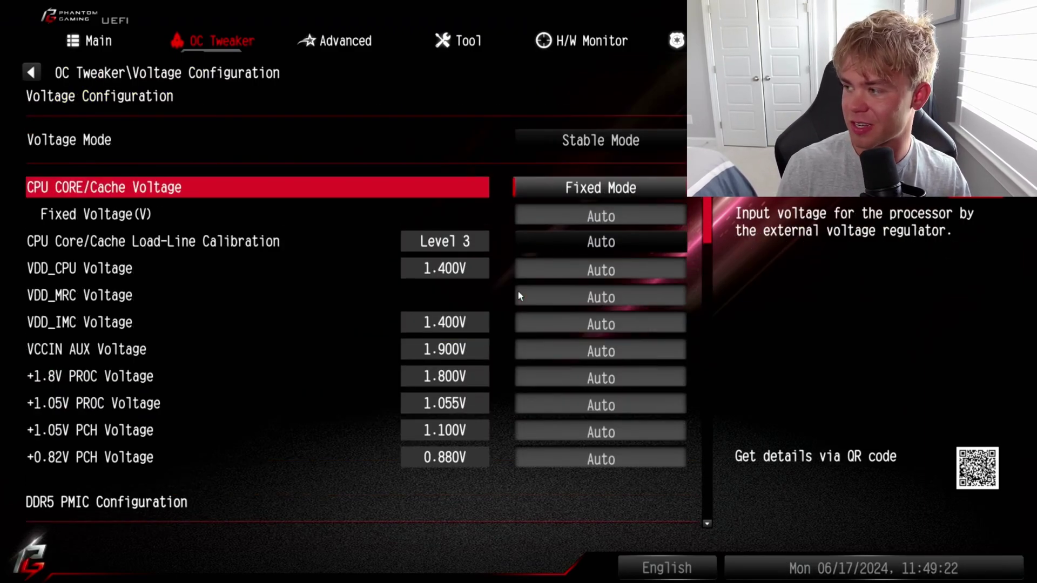
{"action": "key", "text": "Down"}
{"action": "type", "text": "1.400"}
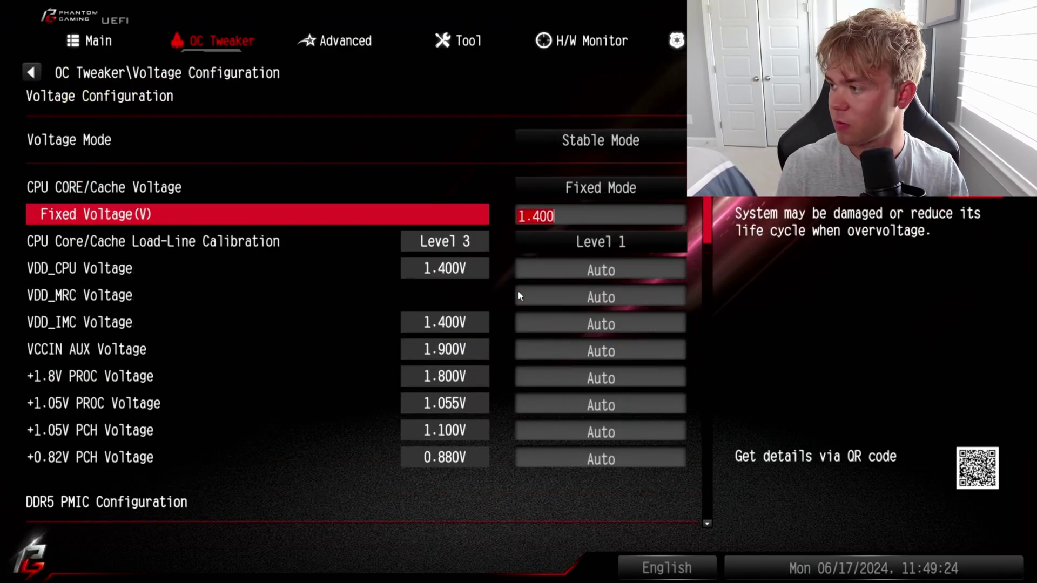
Set Load-Line Calibration to Level 3.
{"action": "key", "text": "Down"}
{"action": "key", "text": "Return"}
{"action": "key", "text": "Down"}
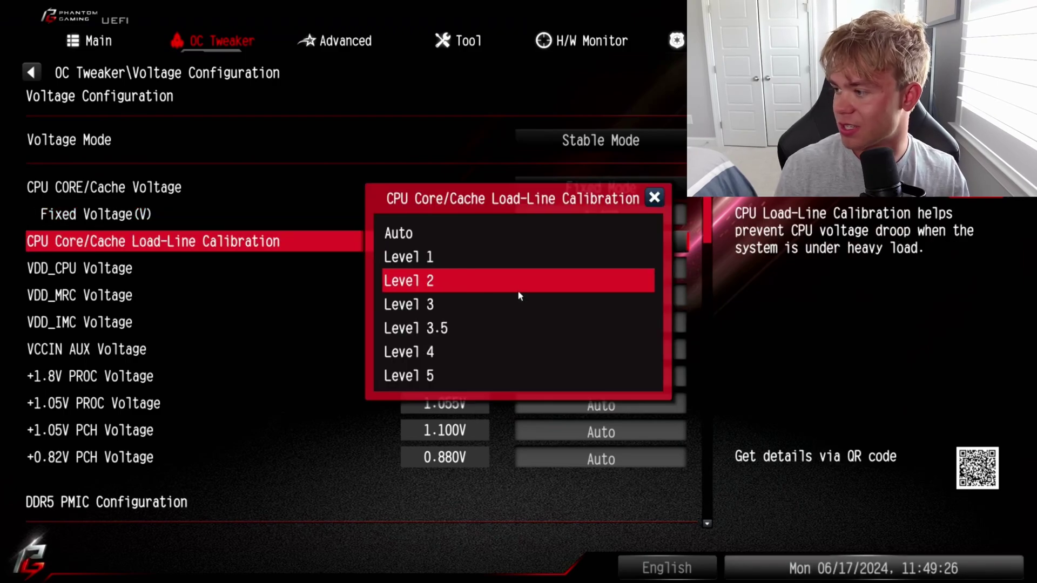
{"action": "key", "text": "Down"}
{"action": "key", "text": "Down"}
{"action": "key", "text": "Up"}
{"action": "key", "text": "Down"}
{"action": "key", "text": "Up"}
{"action": "key", "text": "Down"}
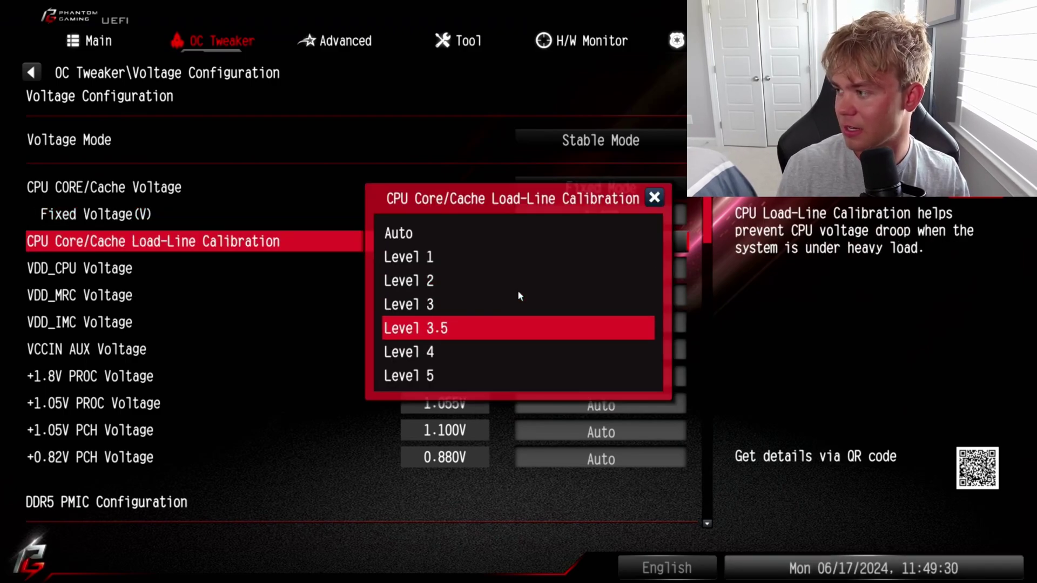
{"action": "key", "text": "Up"}
{"action": "key", "text": "Return"}
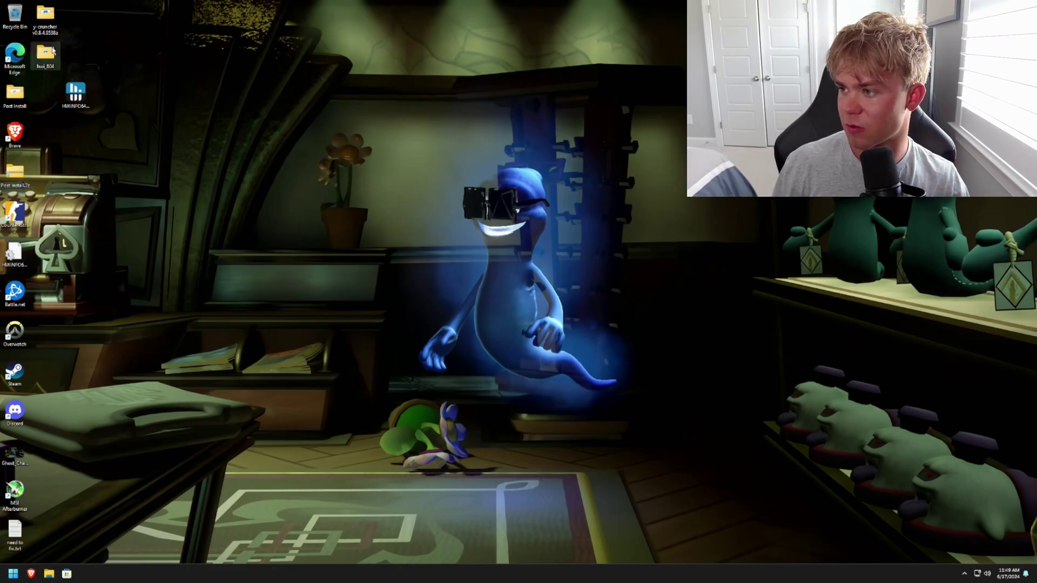
Start HWiNFO64 from the desktop in sensors-only mode.
{"action": "double_click", "coordinate": [53, 51]}
{"action": "left_click", "coordinate": [378, 234]}
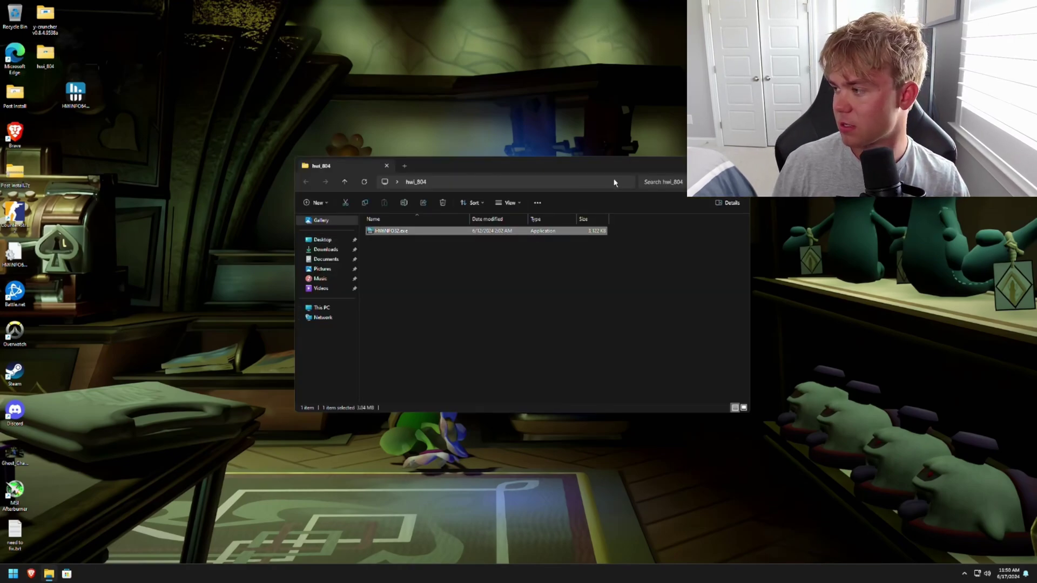
{"action": "left_click_drag", "start_coordinate": [639, 172], "coordinate": [524, 165]}
{"action": "left_click", "coordinate": [625, 155]}
{"action": "left_click", "coordinate": [76, 95]}
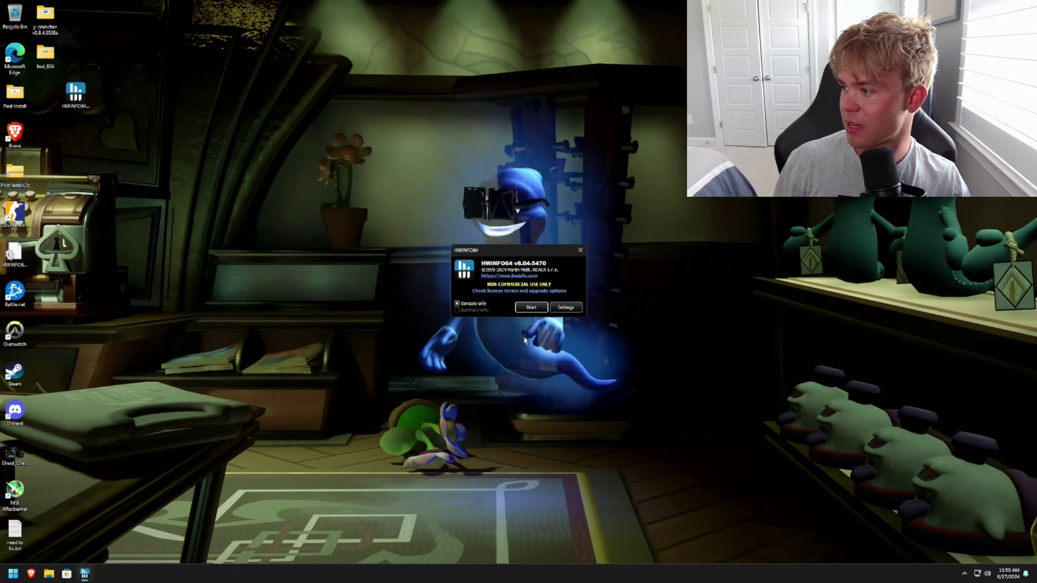
{"action": "left_click", "coordinate": [530, 308]}
Launch y-cruncher from its folder and bring its console to the front.
{"action": "double_click", "coordinate": [43, 30]}
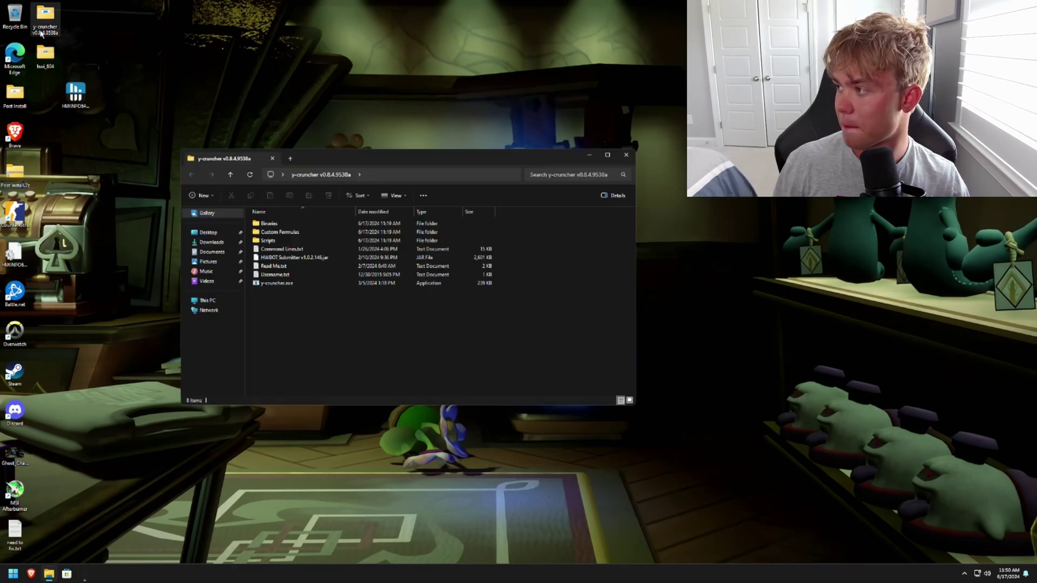
{"action": "double_click", "coordinate": [273, 283]}
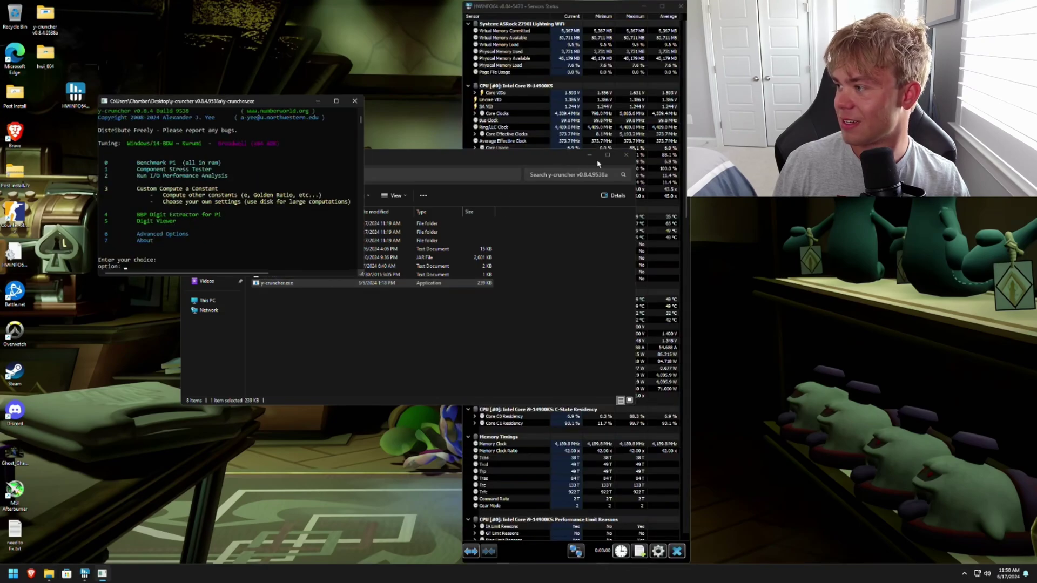
{"action": "left_click", "coordinate": [626, 155]}
{"action": "left_click", "coordinate": [215, 190]}
Start the component stress test with only VT3 (option 18) enabled.
{"action": "type", "text": "1"}
{"action": "key", "text": "Return"}
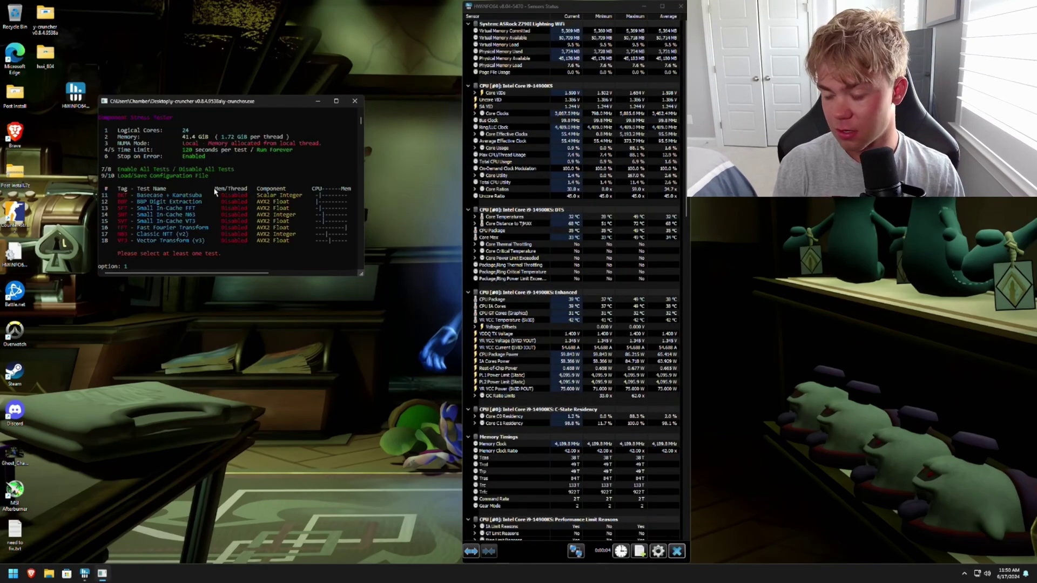
{"action": "type", "text": "18"}
{"action": "key", "text": "Return"}
{"action": "type", "text": "0"}
{"action": "key", "text": "Return"}
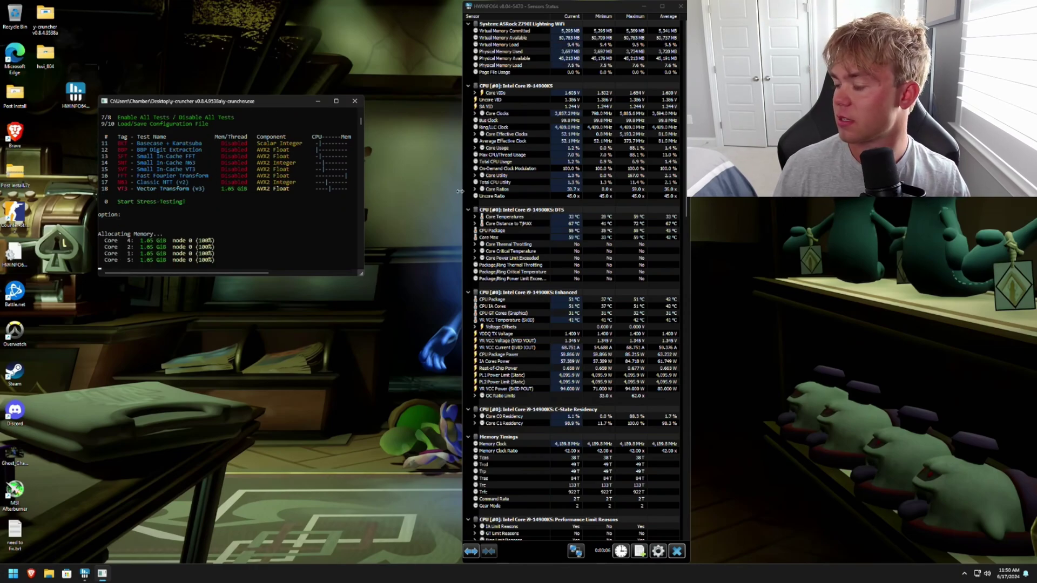
{"action": "scroll", "coordinate": [503, 218], "scroll_direction": "down", "scroll_amount": 4}
{"action": "scroll", "coordinate": [505, 221], "scroll_direction": "down", "scroll_amount": 6}
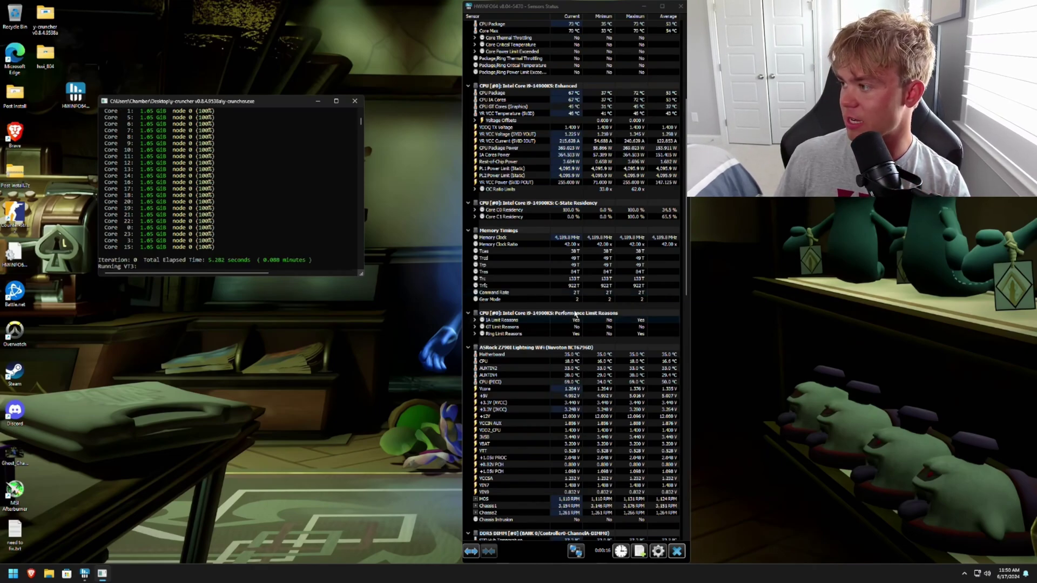
{"action": "mouse_move", "coordinate": [543, 169]}
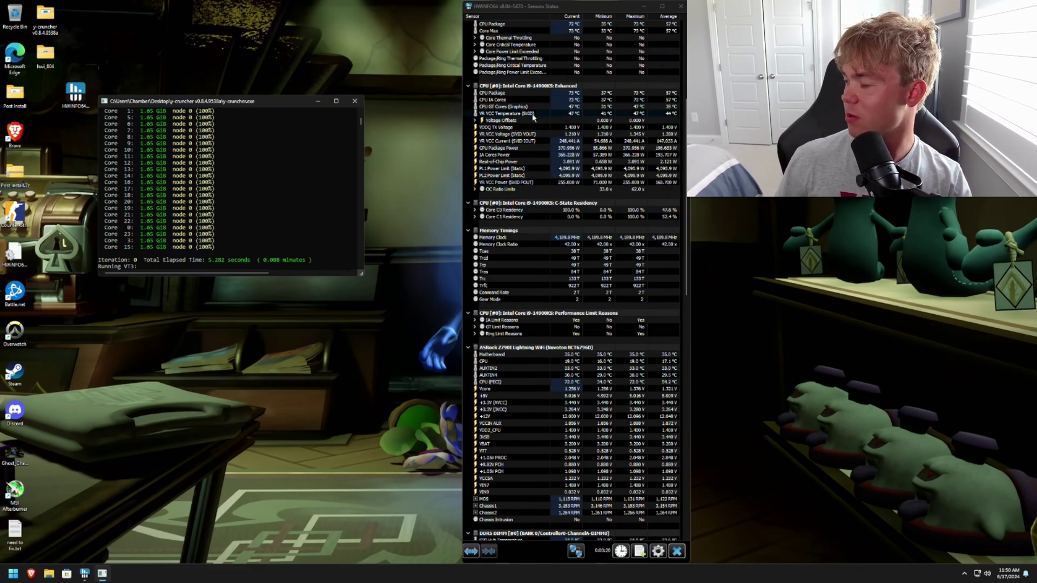
{"action": "scroll", "coordinate": [532, 116], "scroll_direction": "up", "scroll_amount": 9}
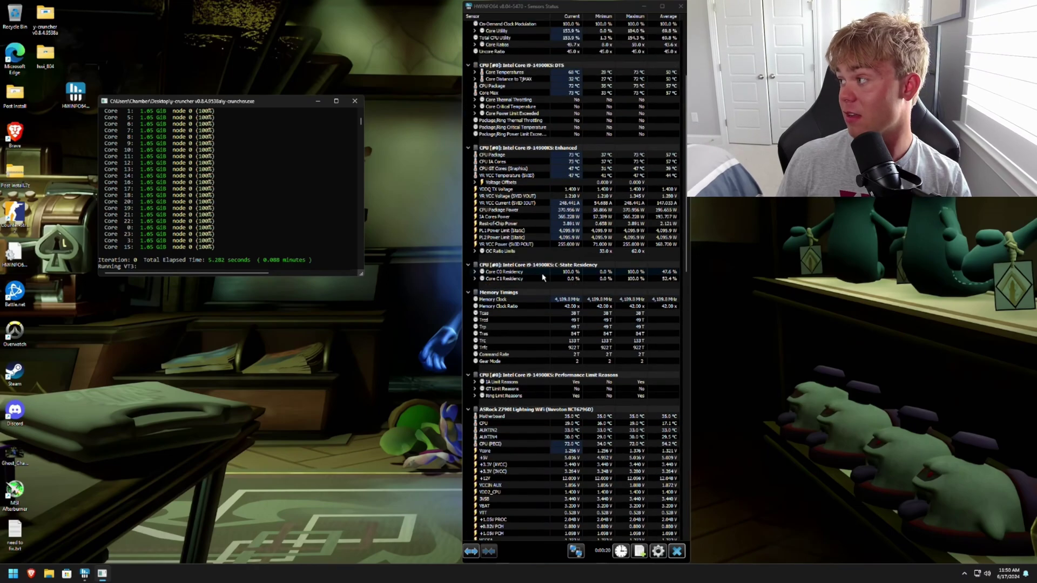
{"action": "scroll", "coordinate": [548, 278], "scroll_direction": "up", "scroll_amount": 1}
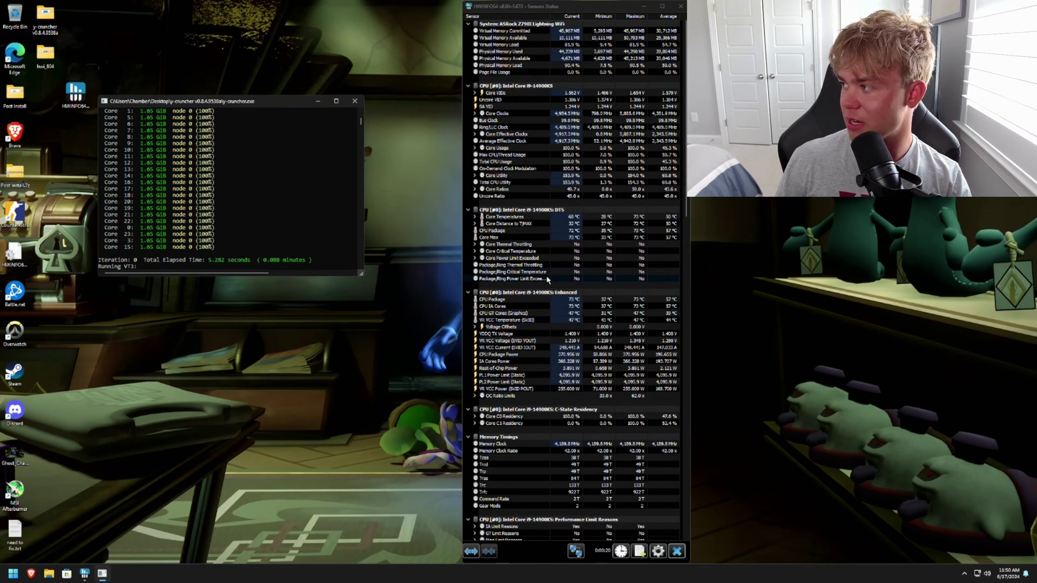